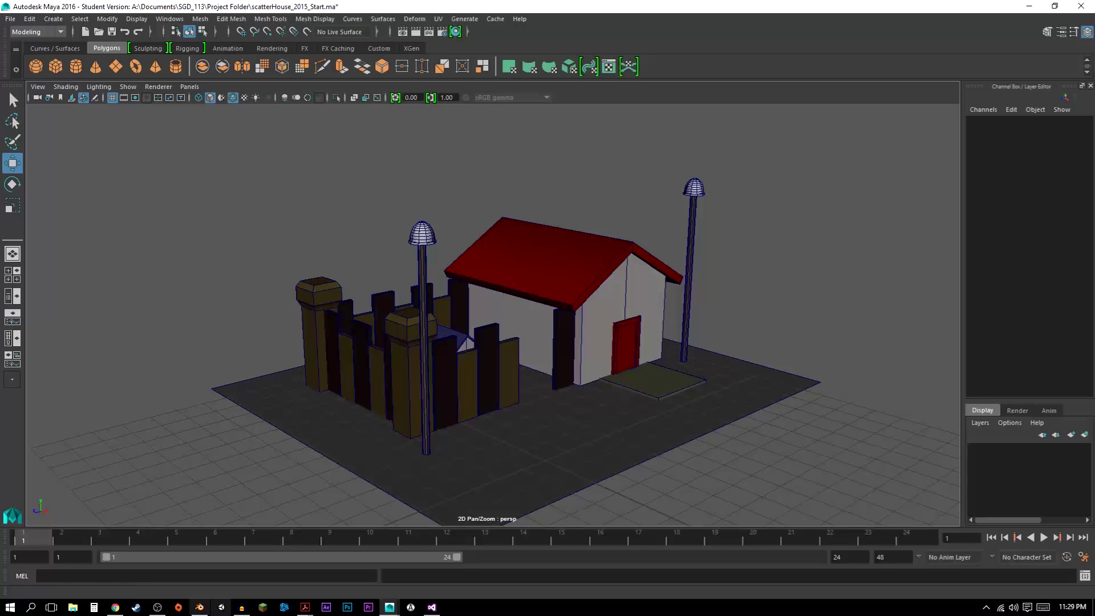
# Switch to Blender to look over the armored female character, and return to the house scene in Maya
pyautogui.click(199, 608)
pyautogui.moveTo(1089, 144); pyautogui.dragTo(473, 2)
pyautogui.scroll(4, 475, 279)
pyautogui.scroll(-3, 475, 280)
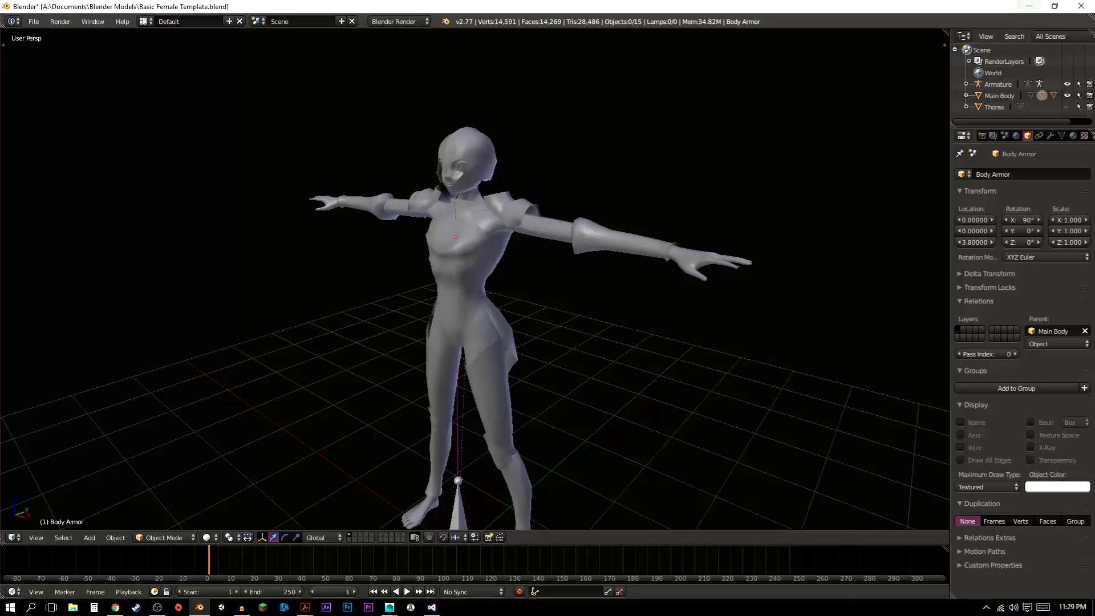
pyautogui.click(1029, 6)
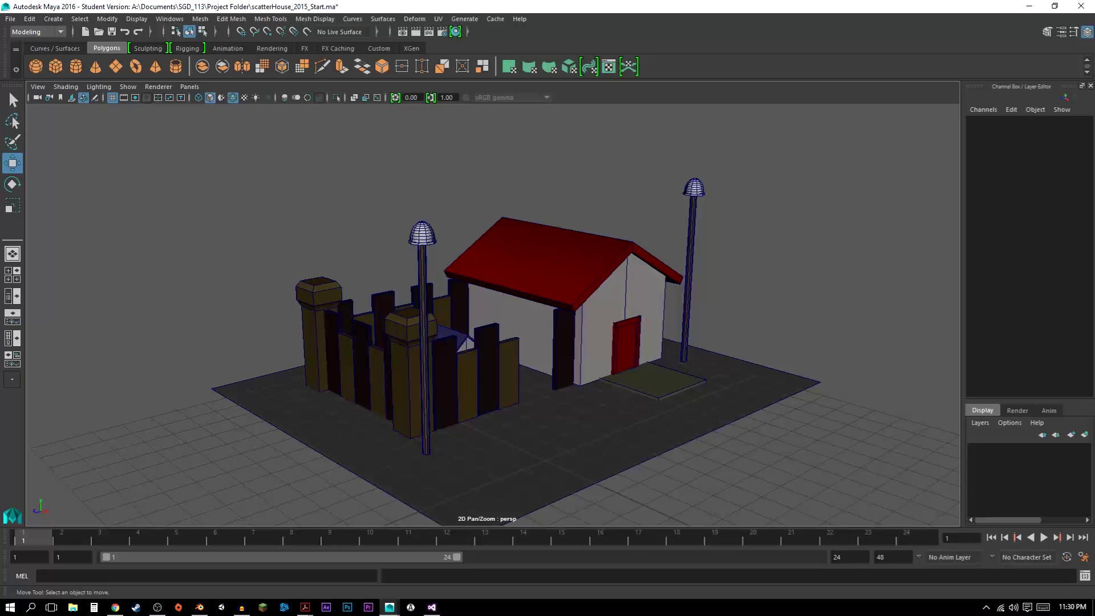
# Switch to Blender and examine the full character from a different angle in the perspective view
pyautogui.hotkey('alt', 'Tab')
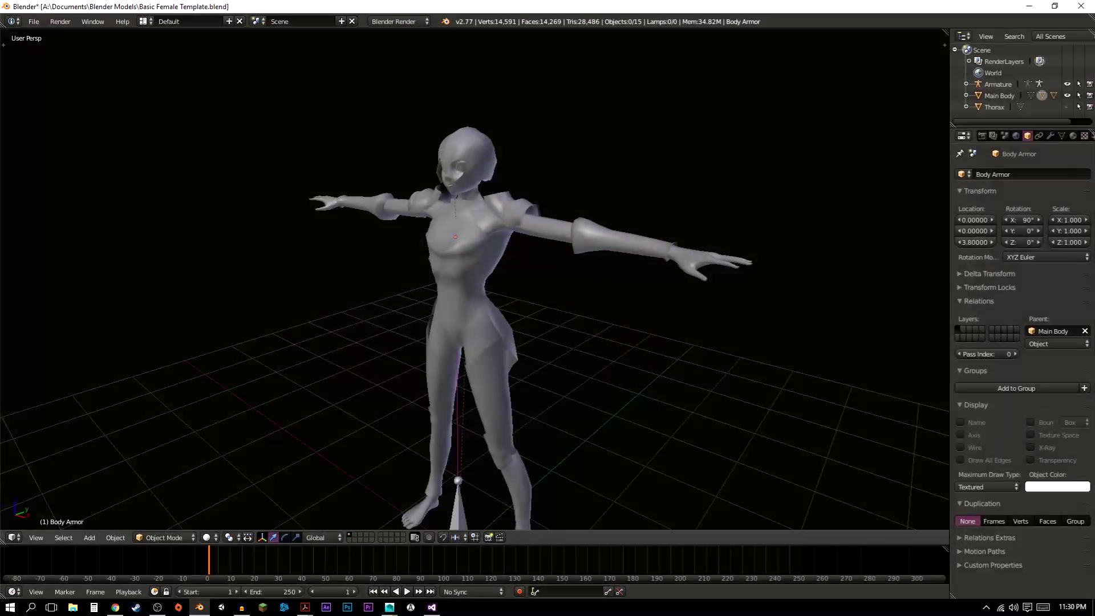
pyautogui.scroll(-3, 474, 280)
pyautogui.scroll(3, 475, 279)
pyautogui.scroll(-1, 474, 279)
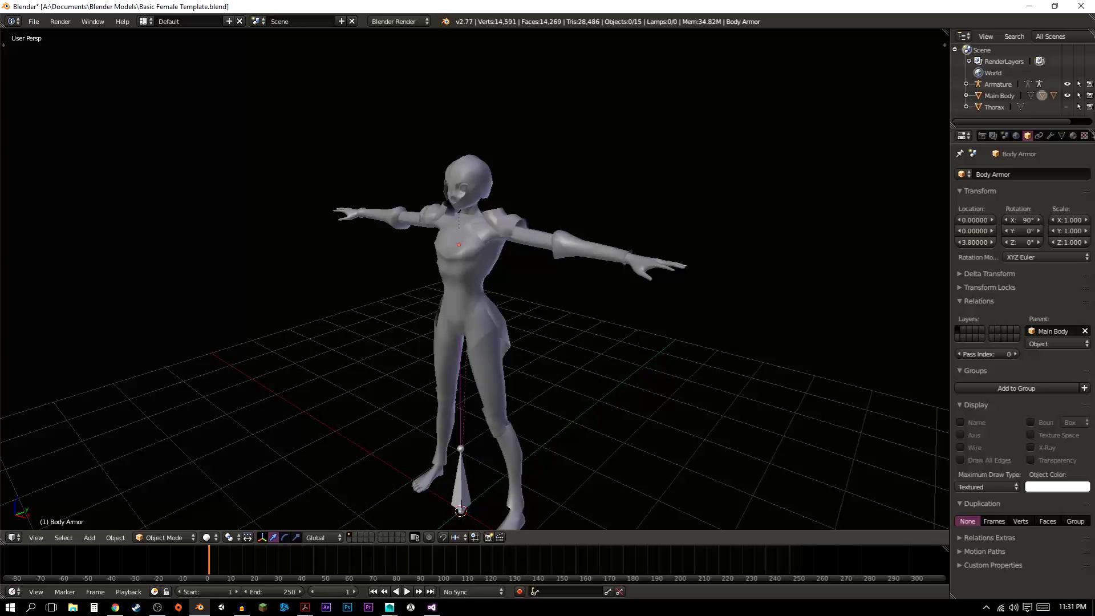
pyautogui.scroll(-1, 475, 279)
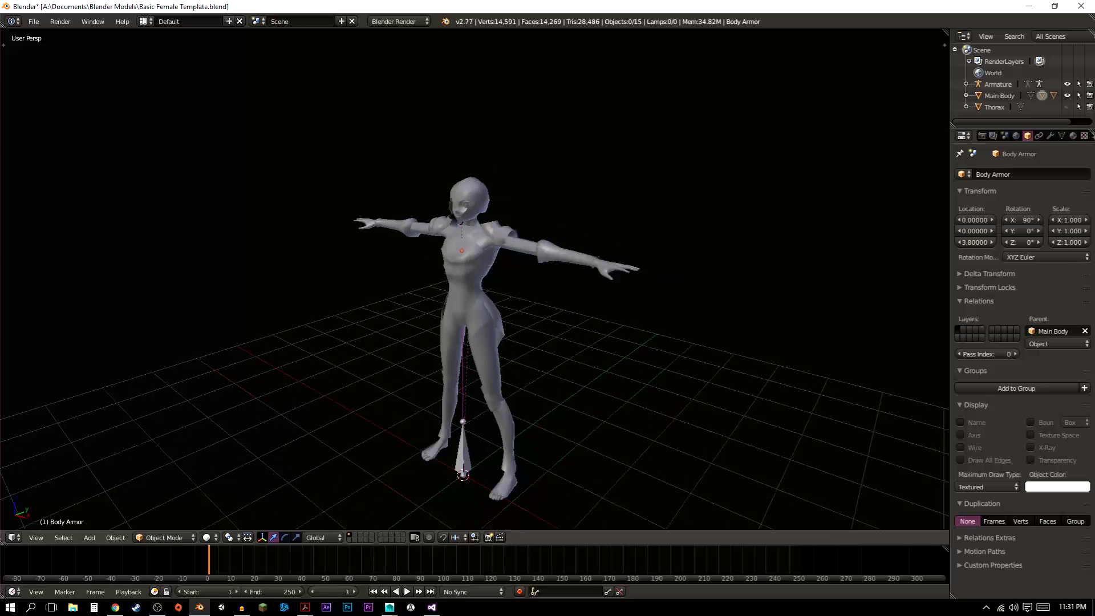
pyautogui.moveTo(456, 285); pyautogui.dragTo(493, 256, button='middle')
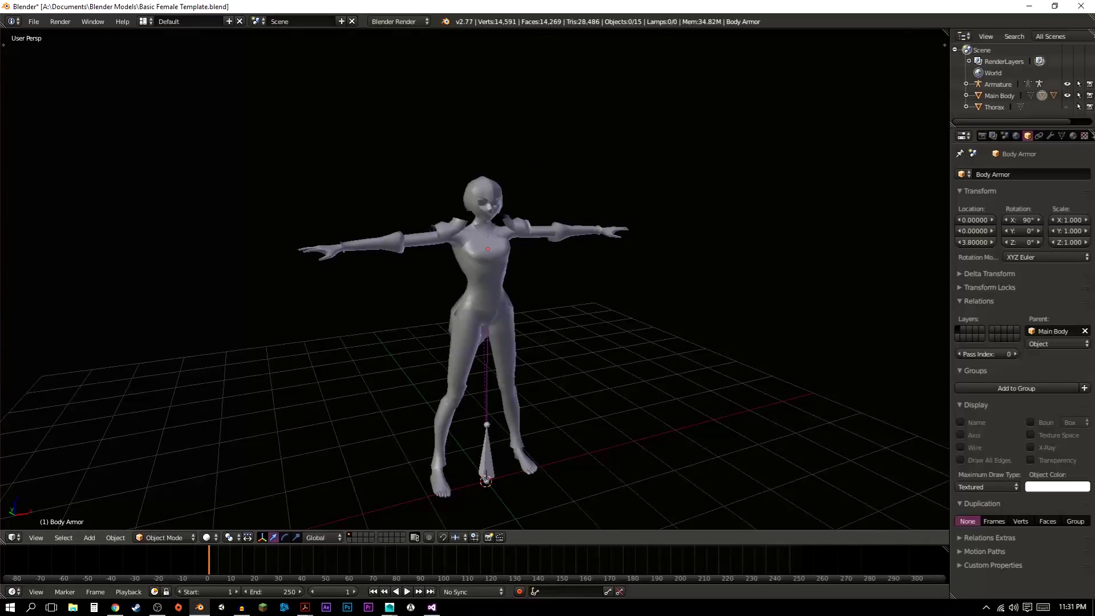
# Examine the character in the front, right, left, top and bottom orthographic views, ending in the front view
pyautogui.press('KP_1')
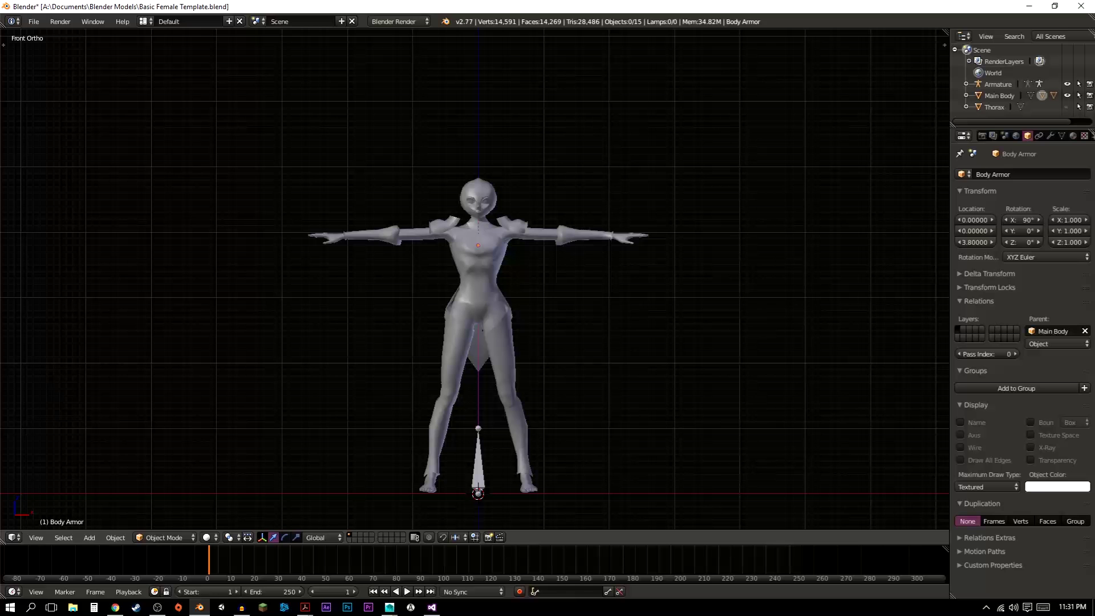
pyautogui.press('KP_3')
pyautogui.press('ctrl+KP_7')
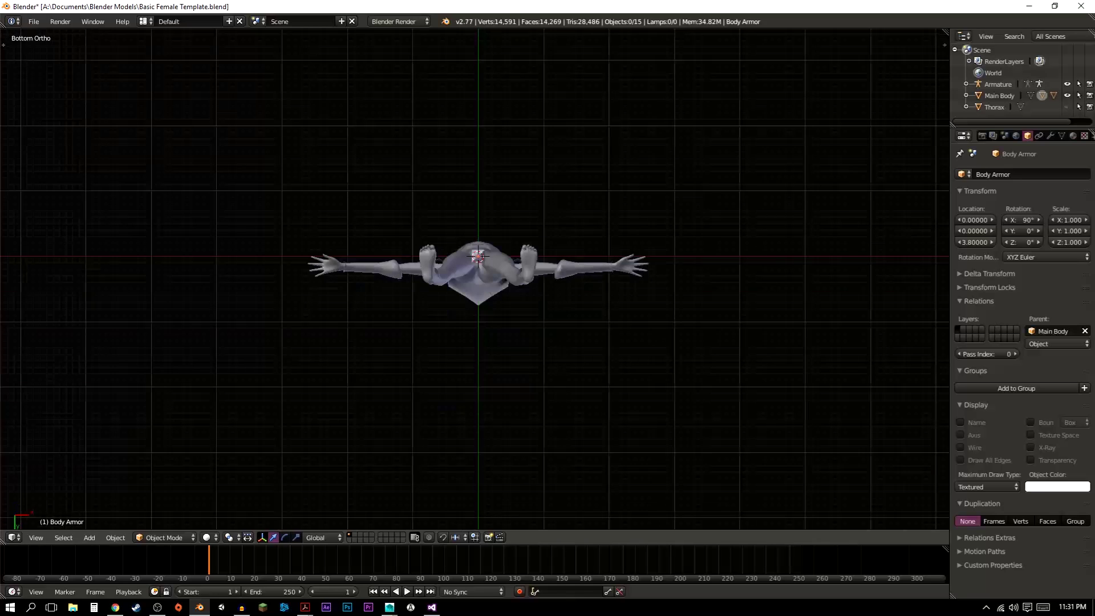
pyautogui.press('KP_1')
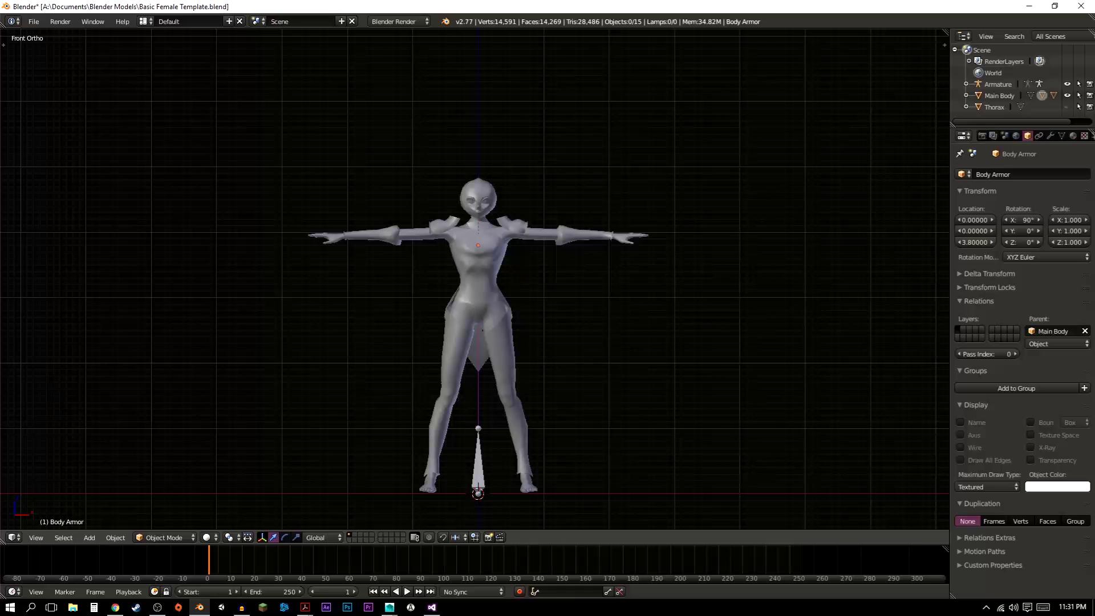
pyautogui.press('KP_3')
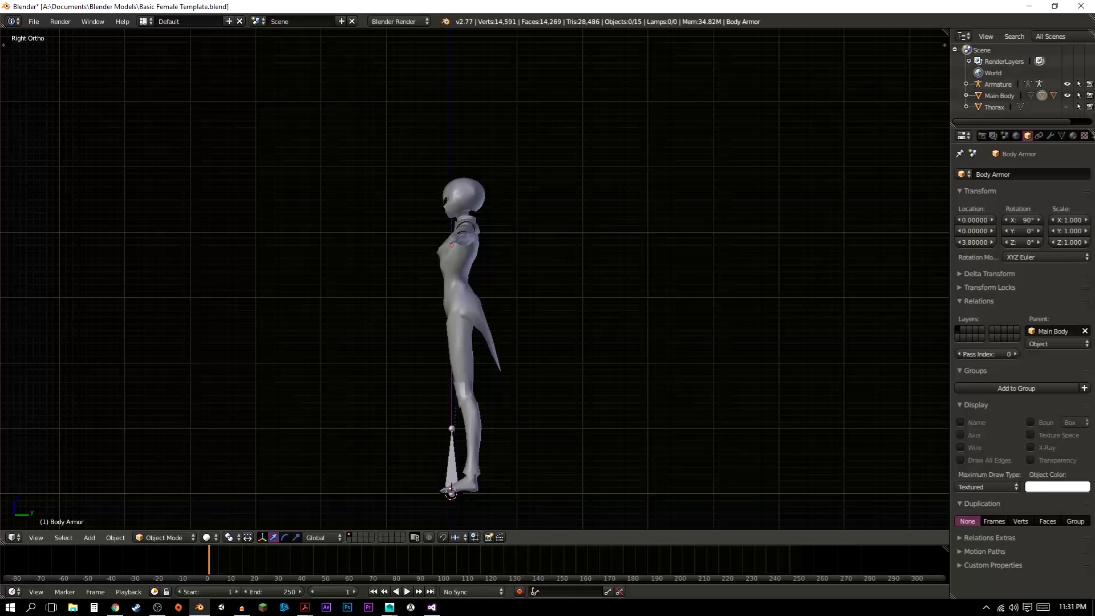
pyautogui.press('KP_1')
pyautogui.press('ctrl+KP_3')
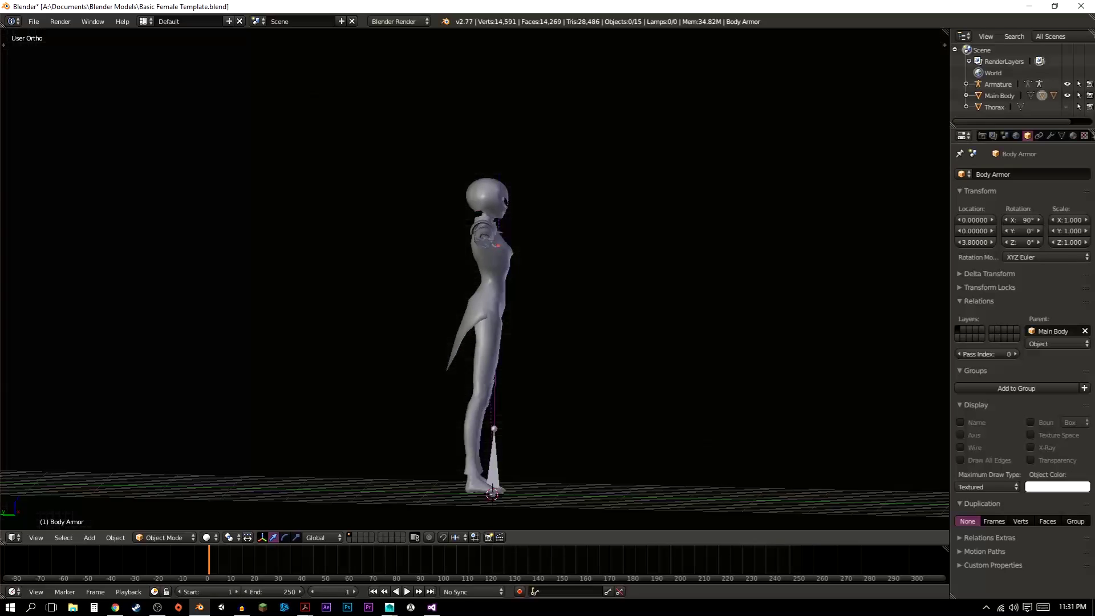
pyautogui.press('KP_7')
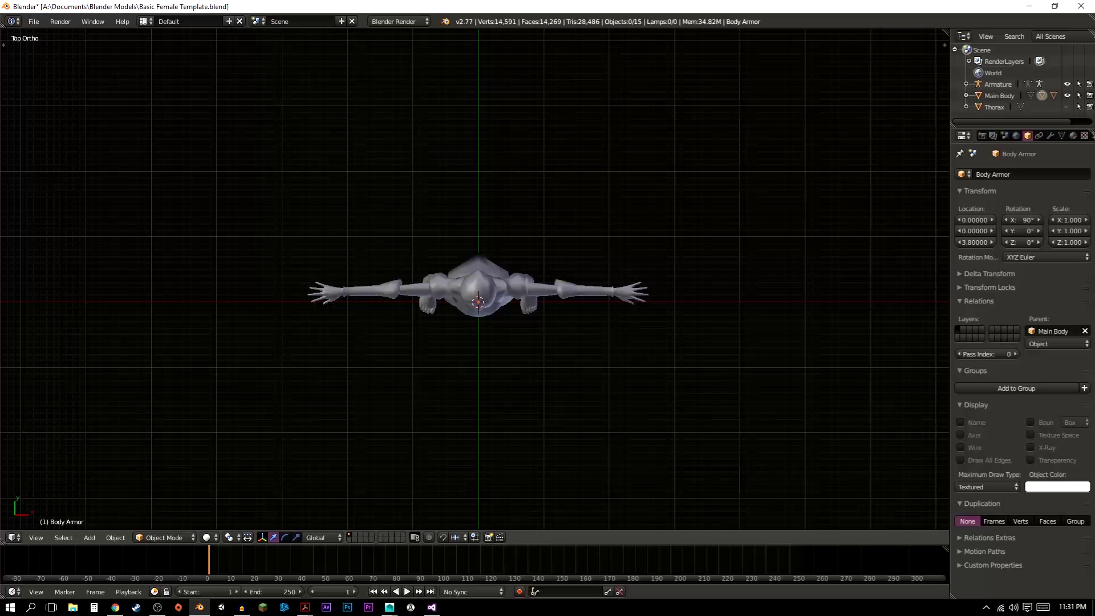
pyautogui.press('KP_1')
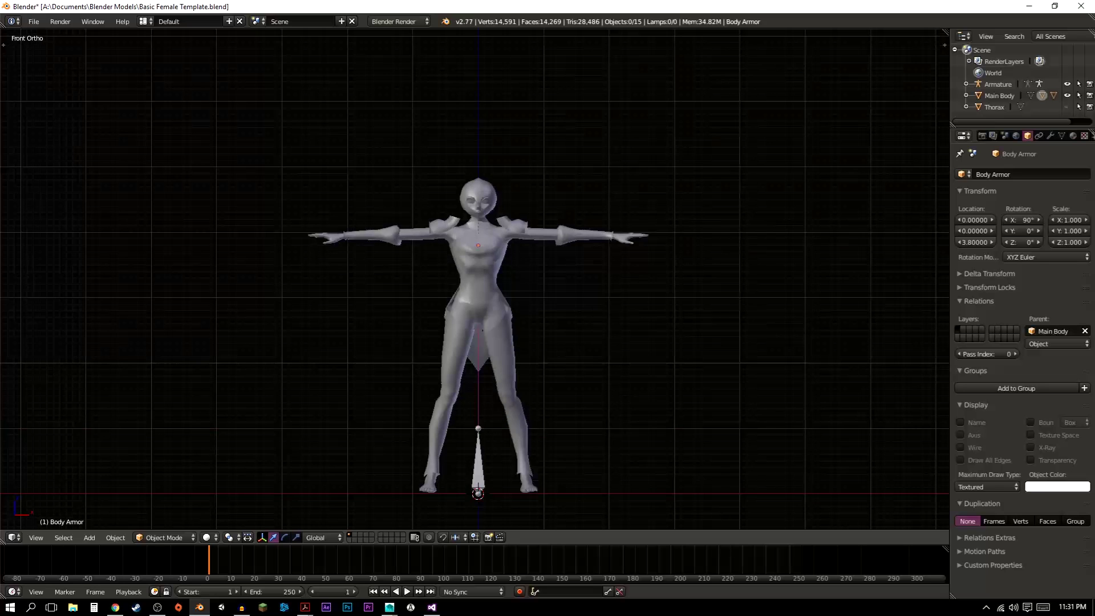
# Enable background images for the 3D view and add an empty image slot
pyautogui.press('n')
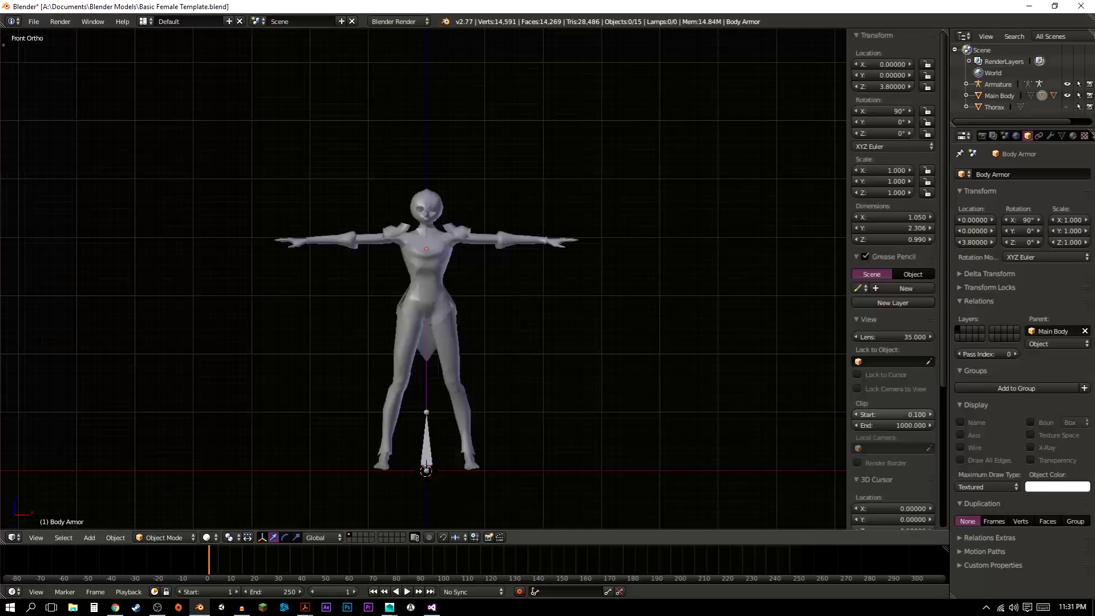
pyautogui.scroll(-6, 892, 414)
pyautogui.scroll(-2, 892, 413)
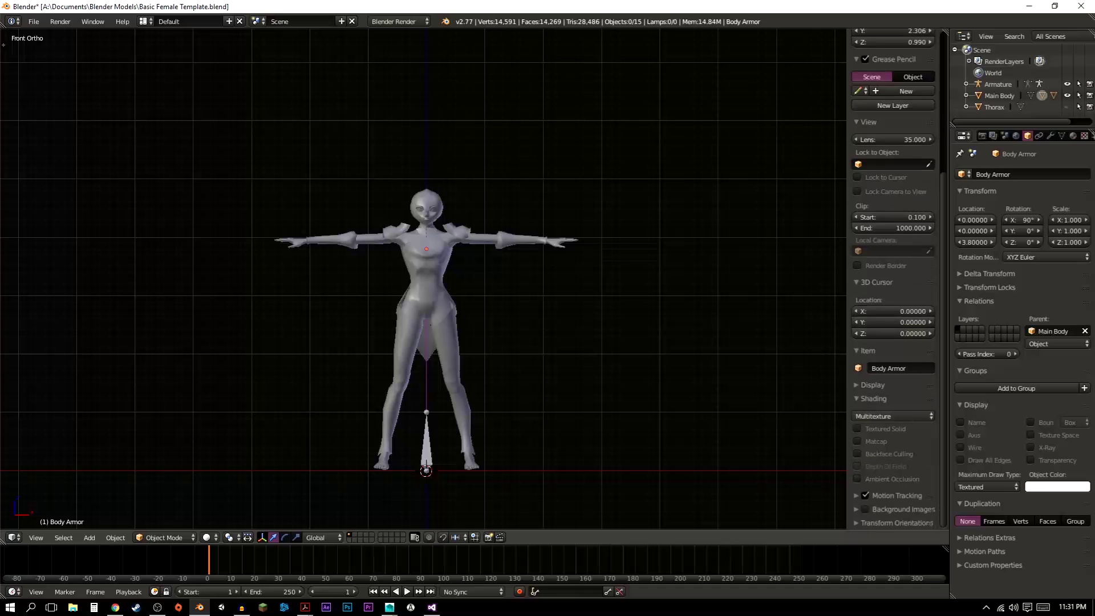
pyautogui.click(857, 509)
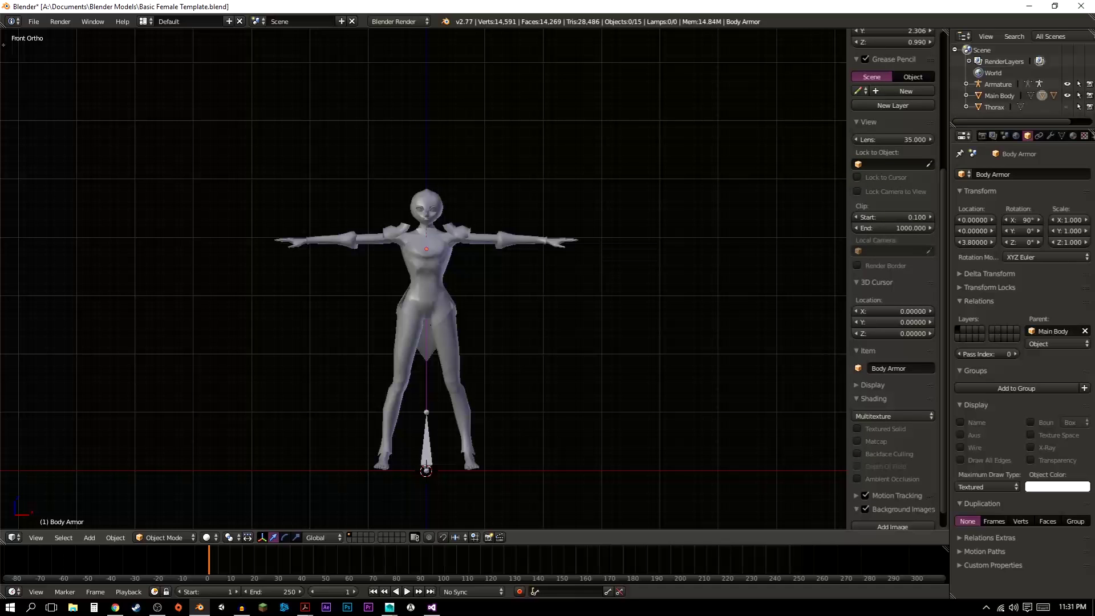
pyautogui.scroll(-4, 894, 513)
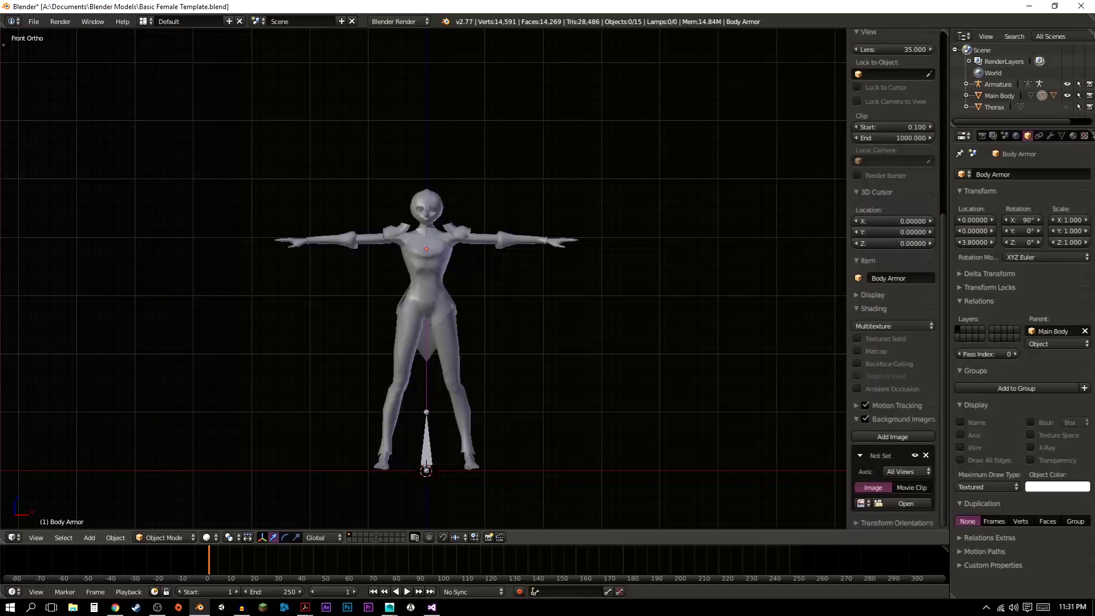
# Load the character model sheet from the A:\Pictures\References folder as the background image for all views
pyautogui.click(905, 503)
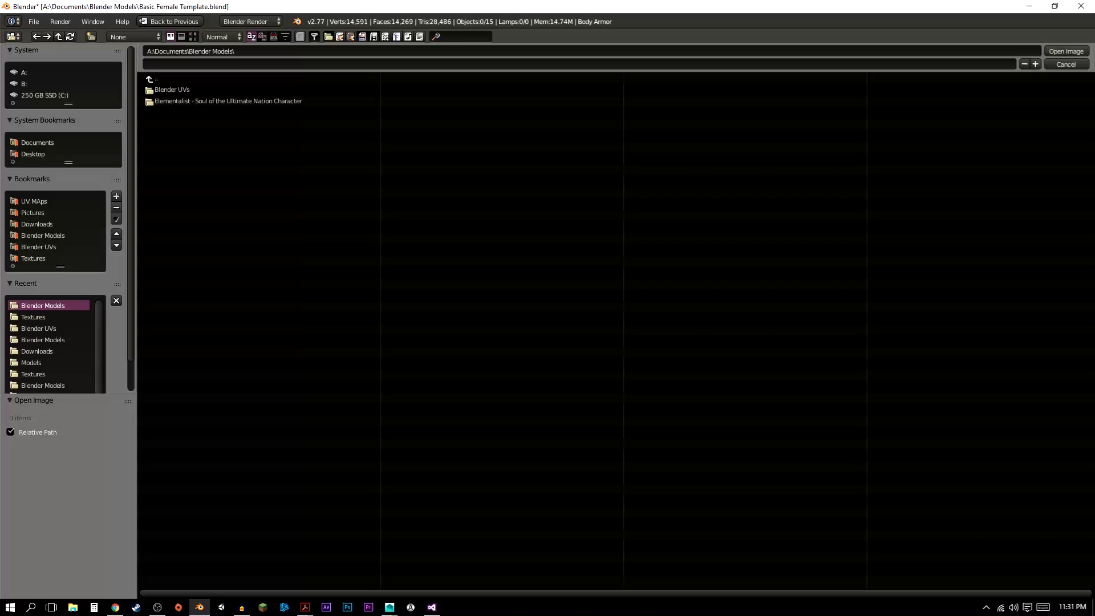
pyautogui.click(172, 89)
pyautogui.click(157, 79)
pyautogui.click(24, 73)
pyautogui.click(164, 147)
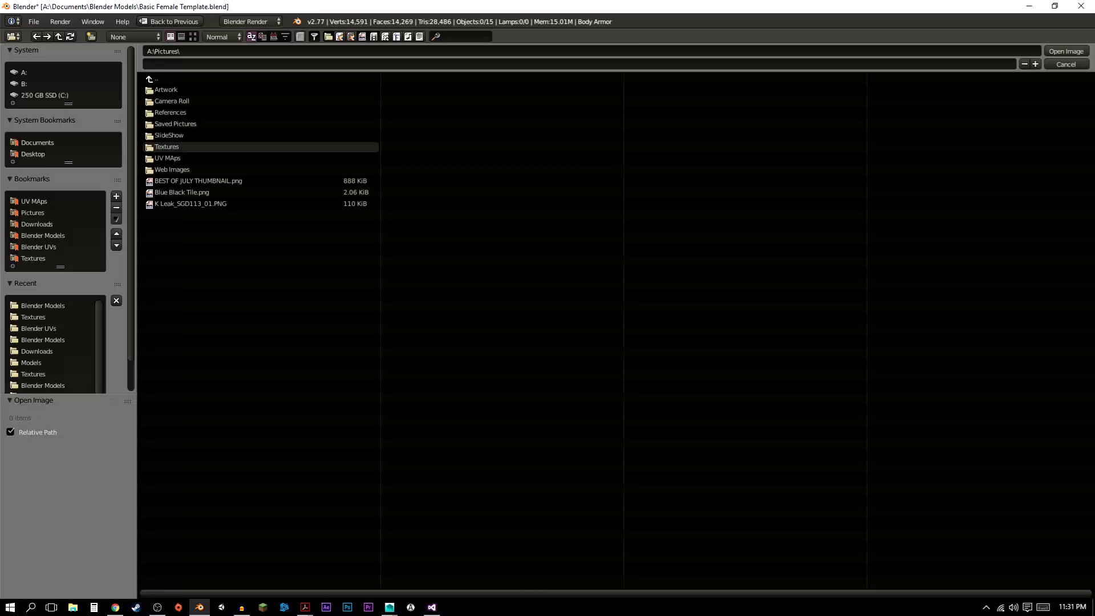
pyautogui.click(171, 112)
pyautogui.doubleClick(180, 89)
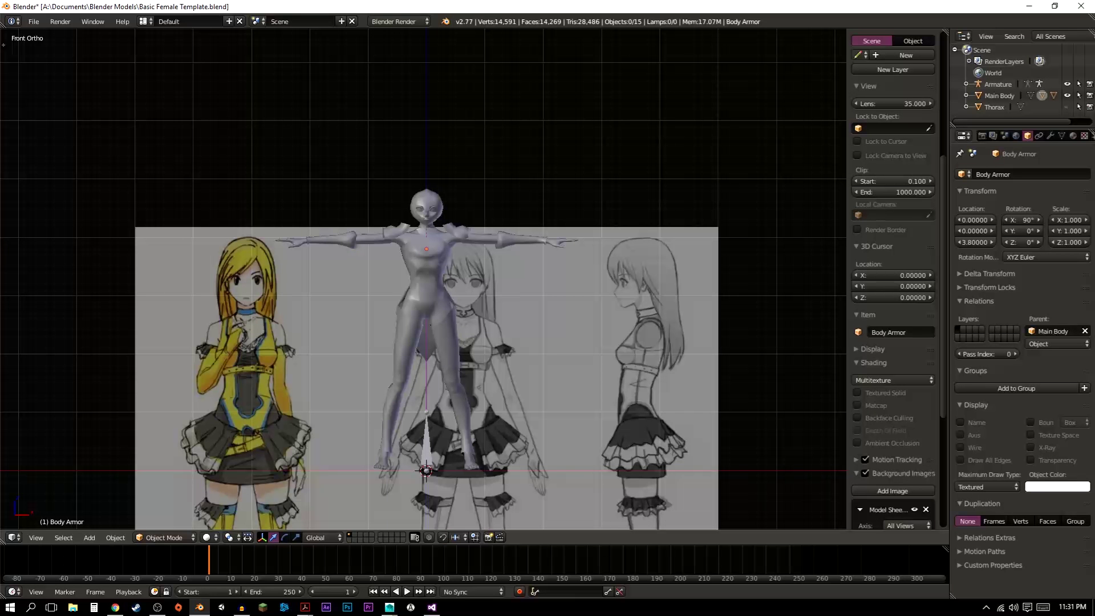
# Offset the background image to -0.60 horizontally and 2.10 vertically to center the front-view drawing behind the character
pyautogui.scroll(-8, 892, 370)
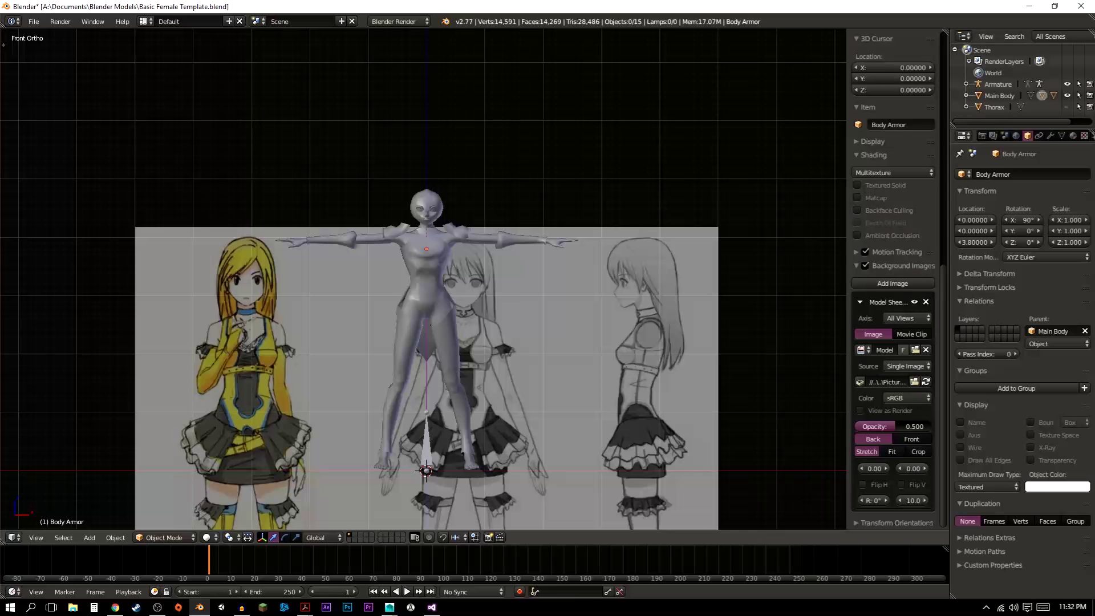
pyautogui.moveTo(874, 468); pyautogui.dragTo(961, 468)
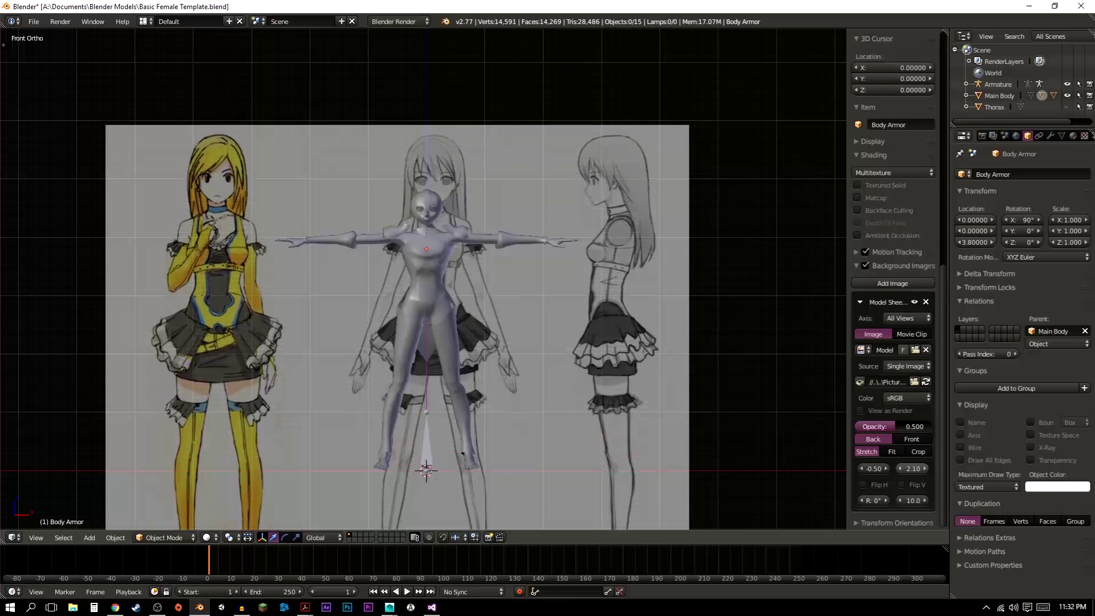
pyautogui.moveTo(874, 468); pyautogui.dragTo(871, 468)
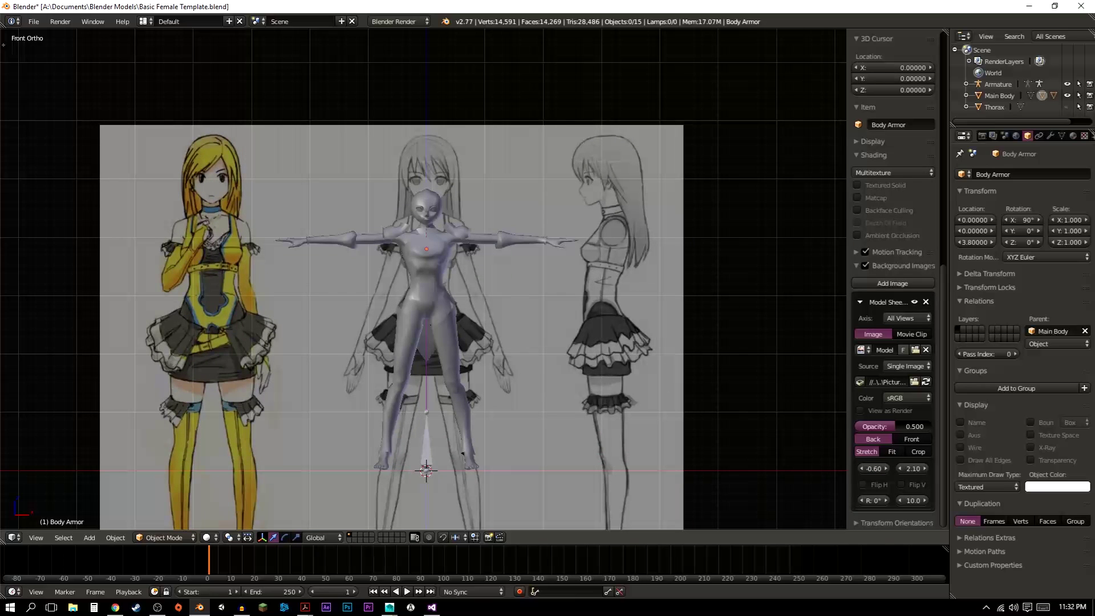
# Check the model sheet against the character in the front, rotated and right orthographic views
pyautogui.scroll(3, 423, 279)
pyautogui.scroll(-4, 423, 278)
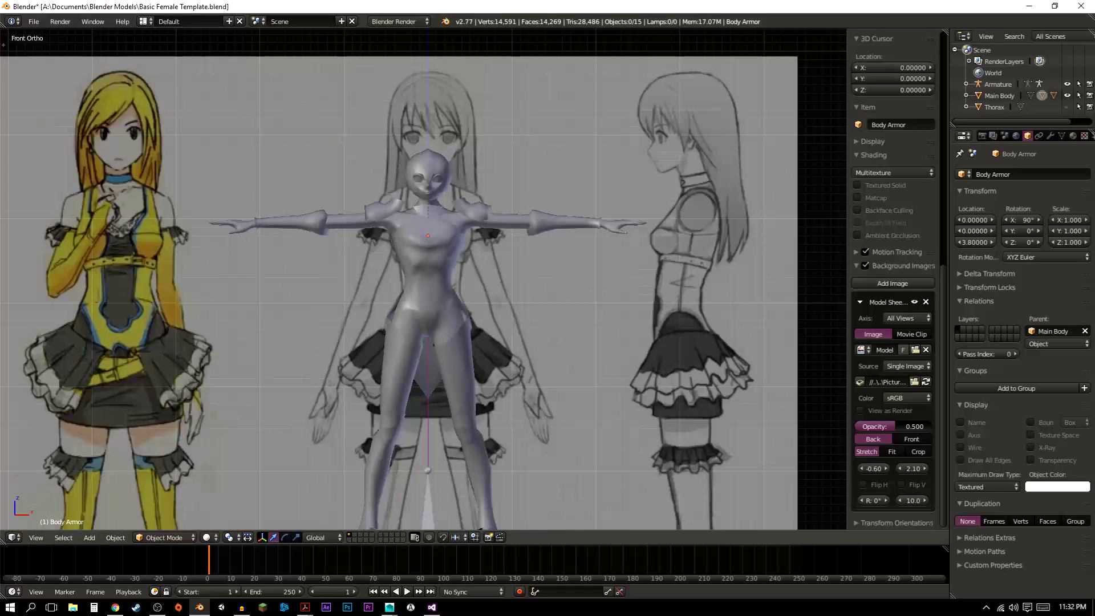
pyautogui.scroll(1, 423, 279)
pyautogui.press('KP_3')
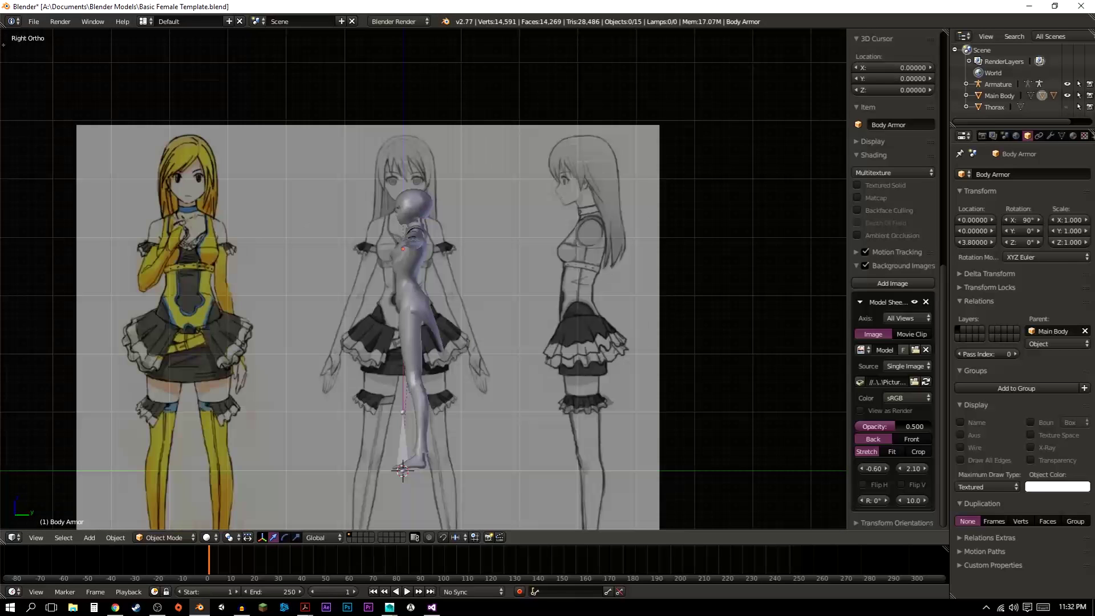
pyautogui.moveTo(423, 279); pyautogui.dragTo(570, 279, button='middle')
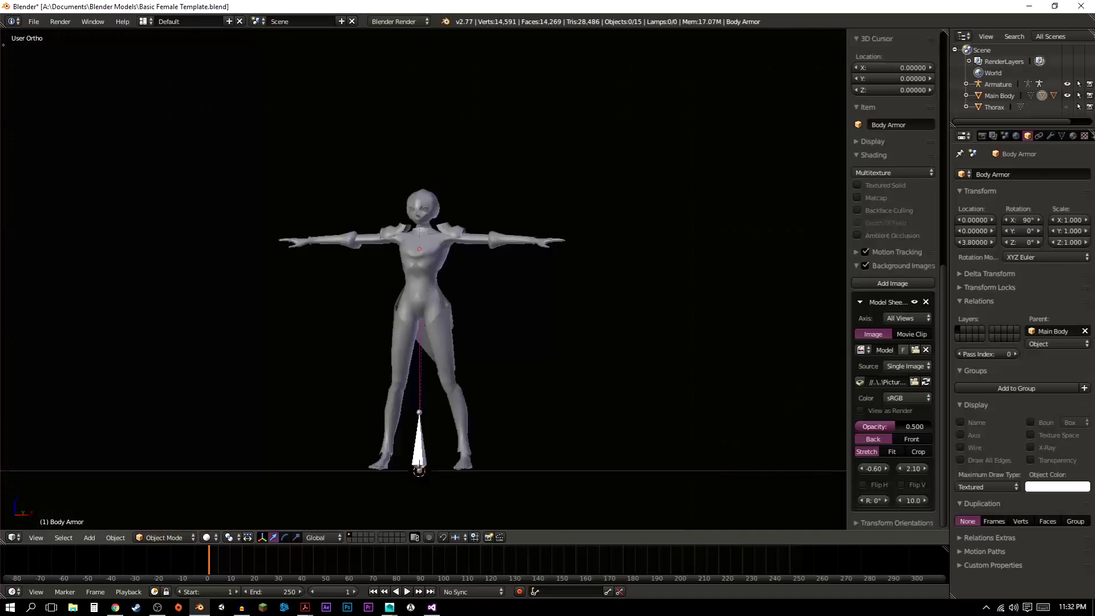
pyautogui.press('KP_3')
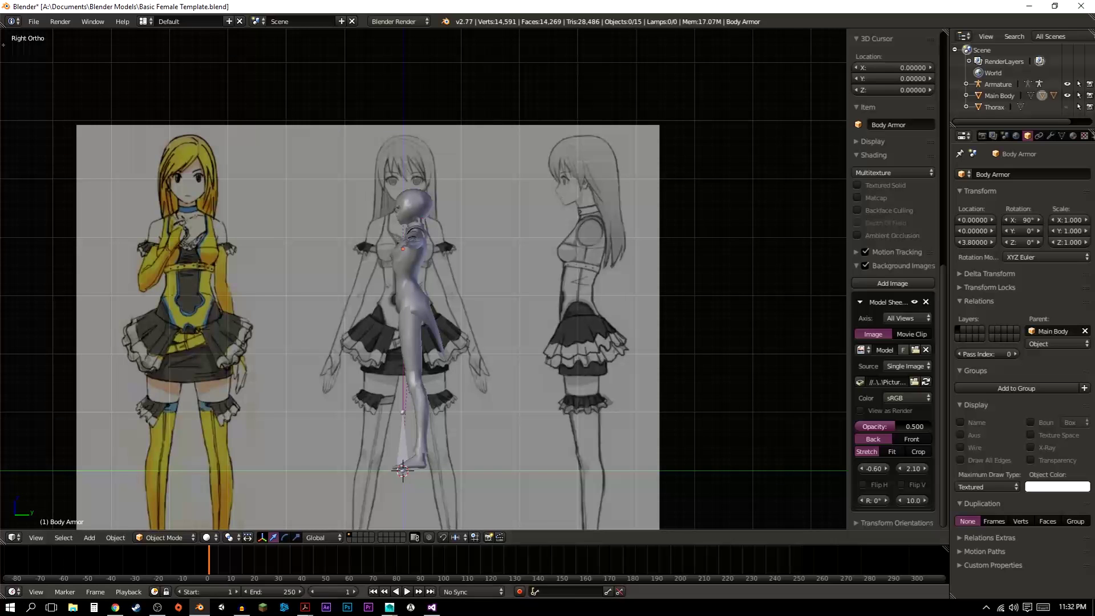
# Switch to Maya and examine the house scene in the four-view layout and the full-size side view
pyautogui.click(389, 607)
pyautogui.scroll(-1, 493, 314)
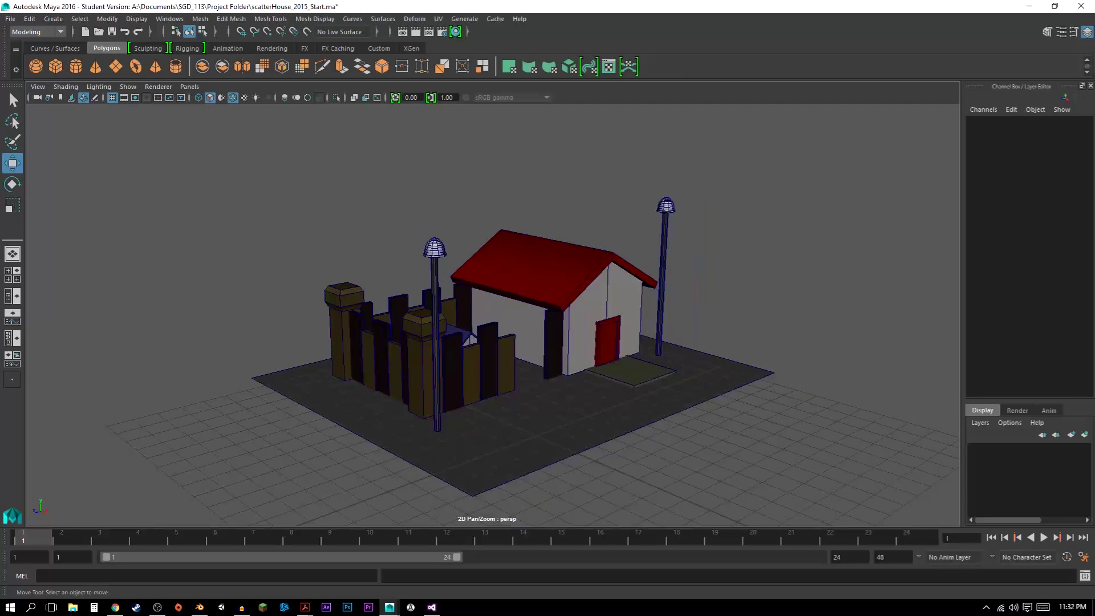
pyautogui.scroll(2, 493, 315)
pyautogui.scroll(-2, 511, 322)
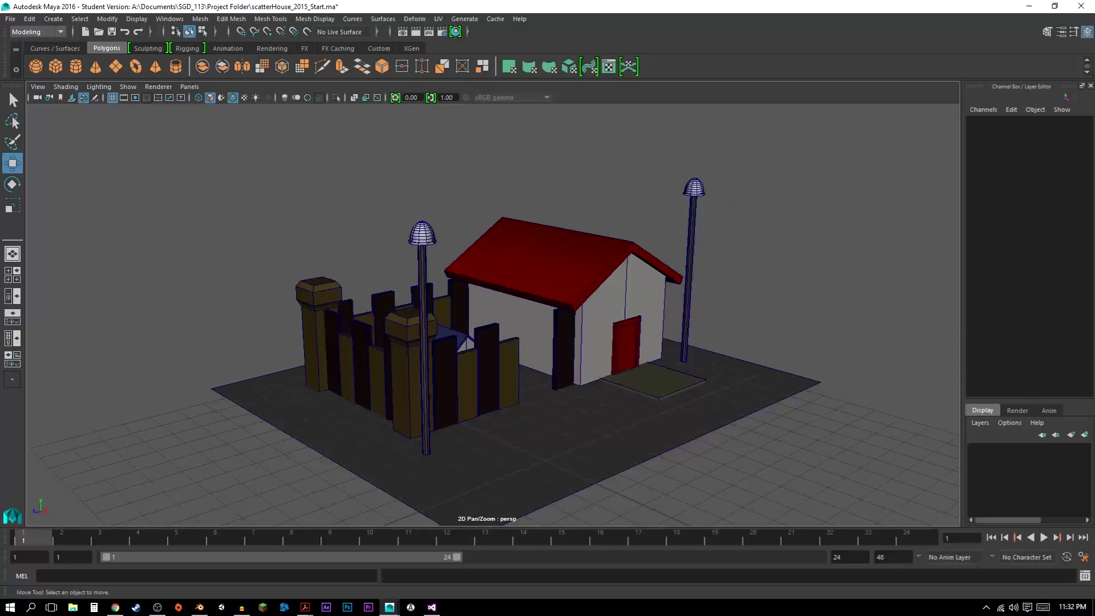
pyautogui.press('space')
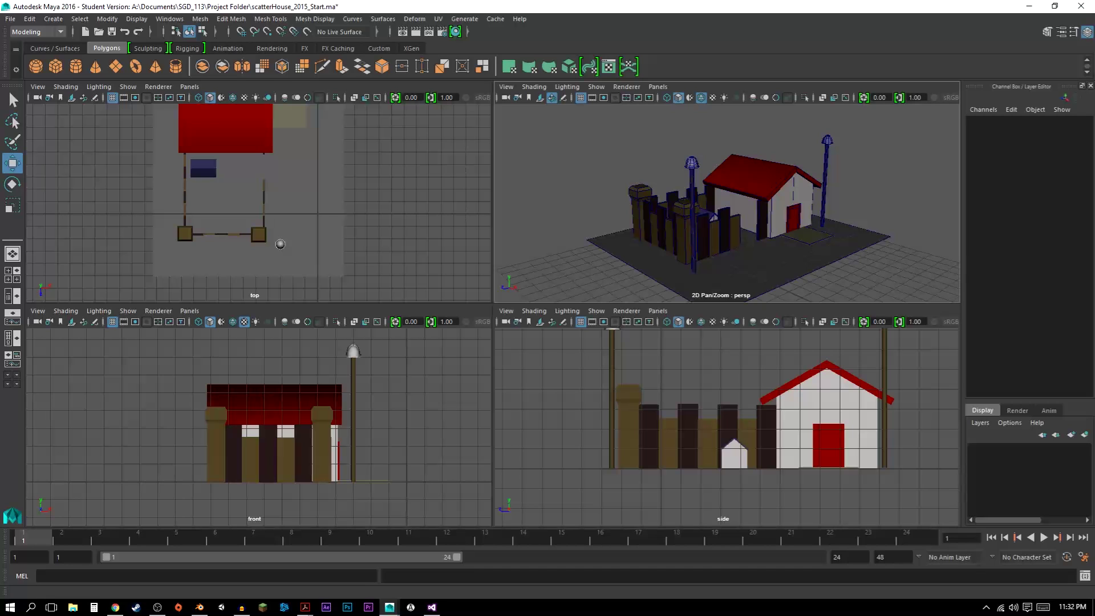
pyautogui.press('space')
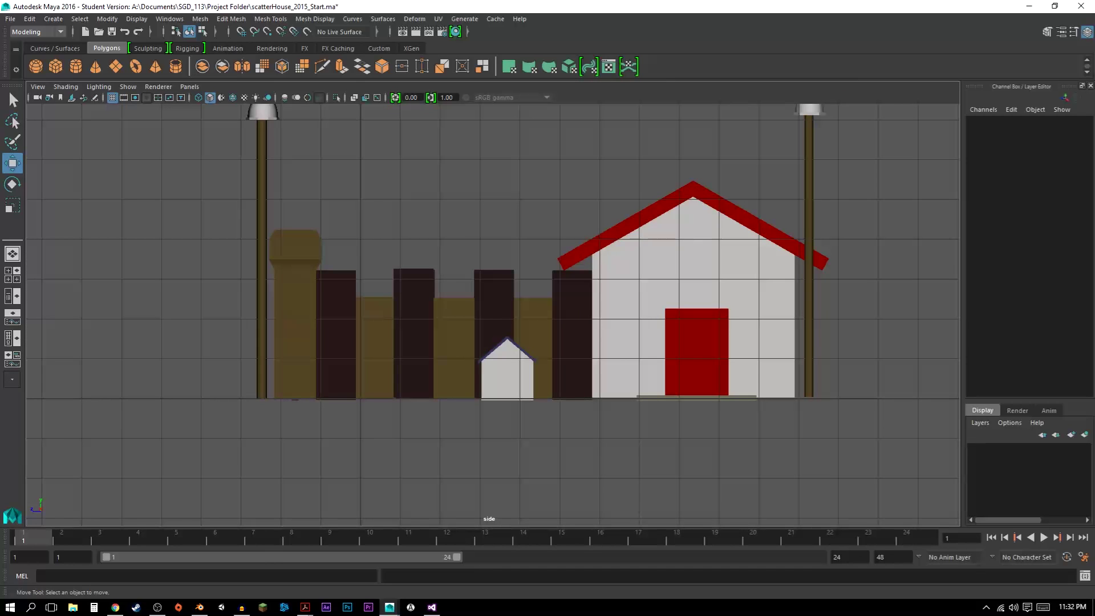
pyautogui.press('space')
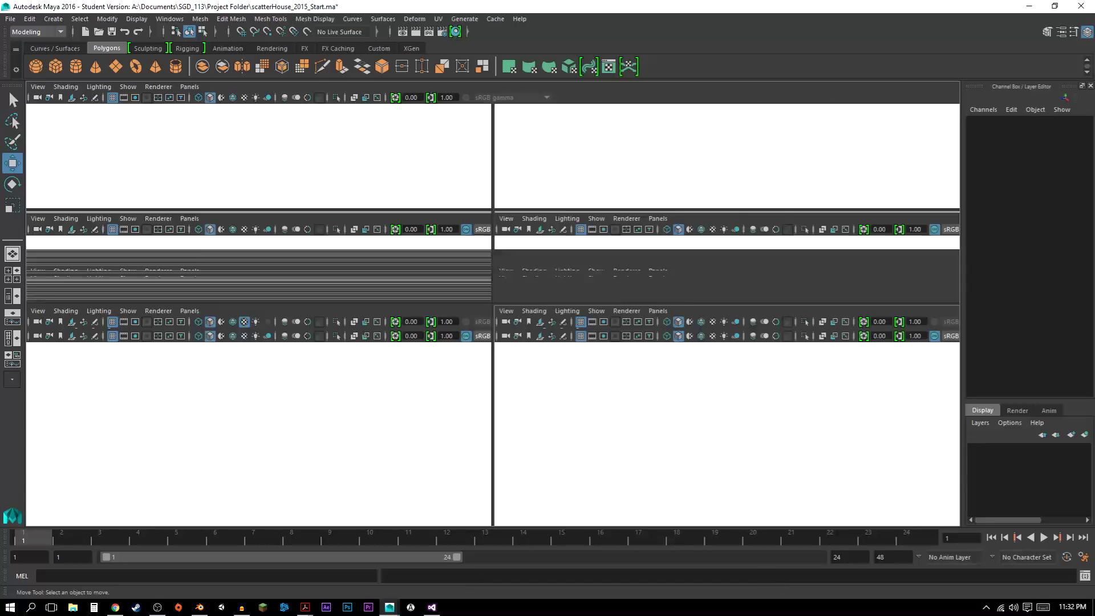
pyautogui.press('space')
pyautogui.press('space')
pyautogui.press('space')
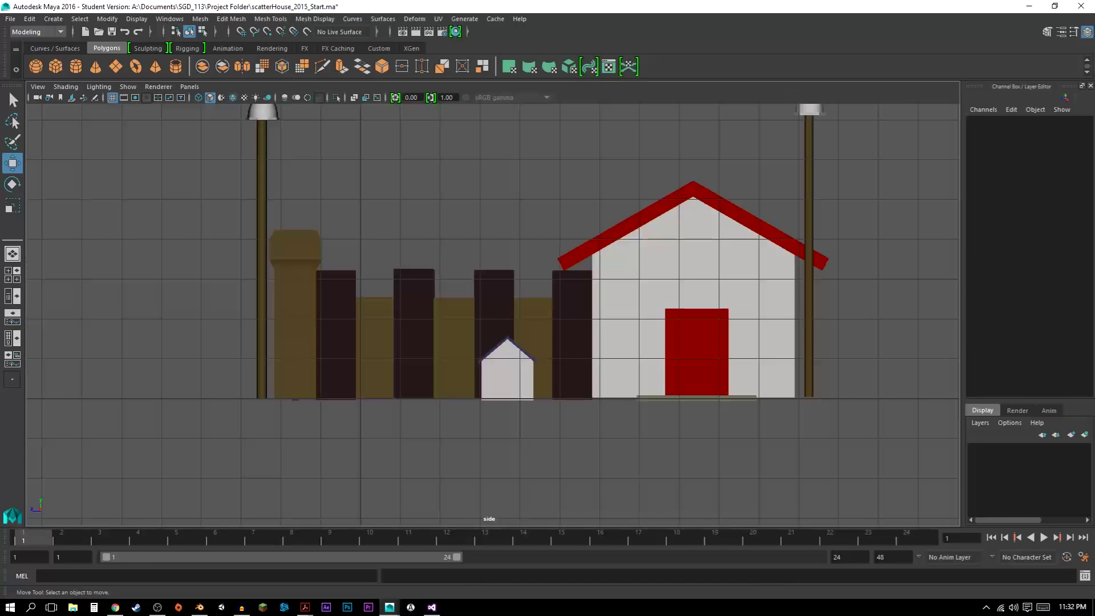
# Switch back to Blender and open the operator search over the character's right orthographic view
pyautogui.press('space')
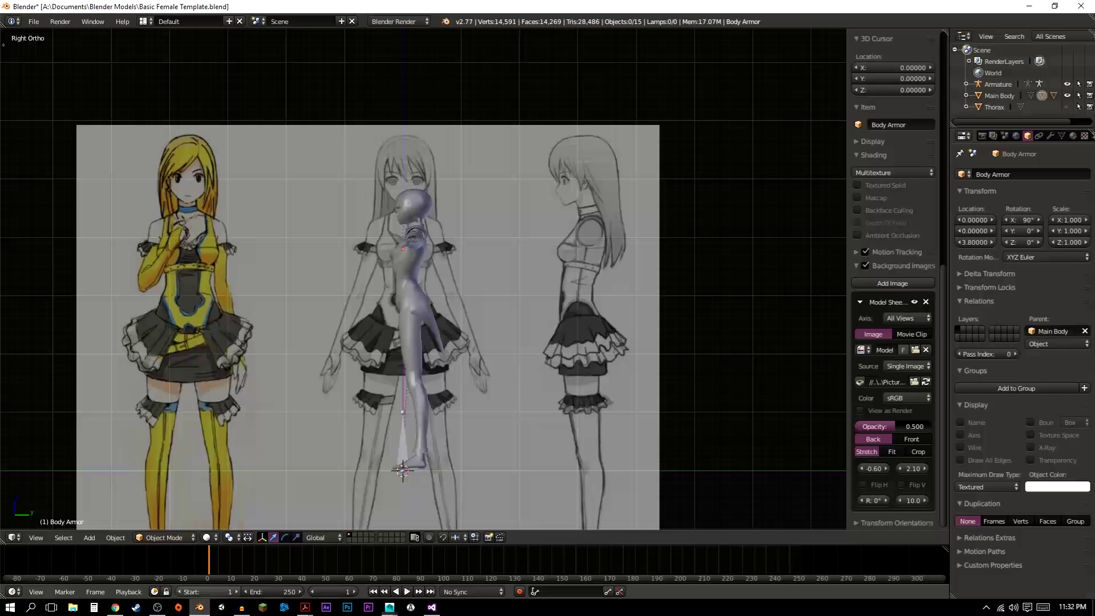
pyautogui.press('space')
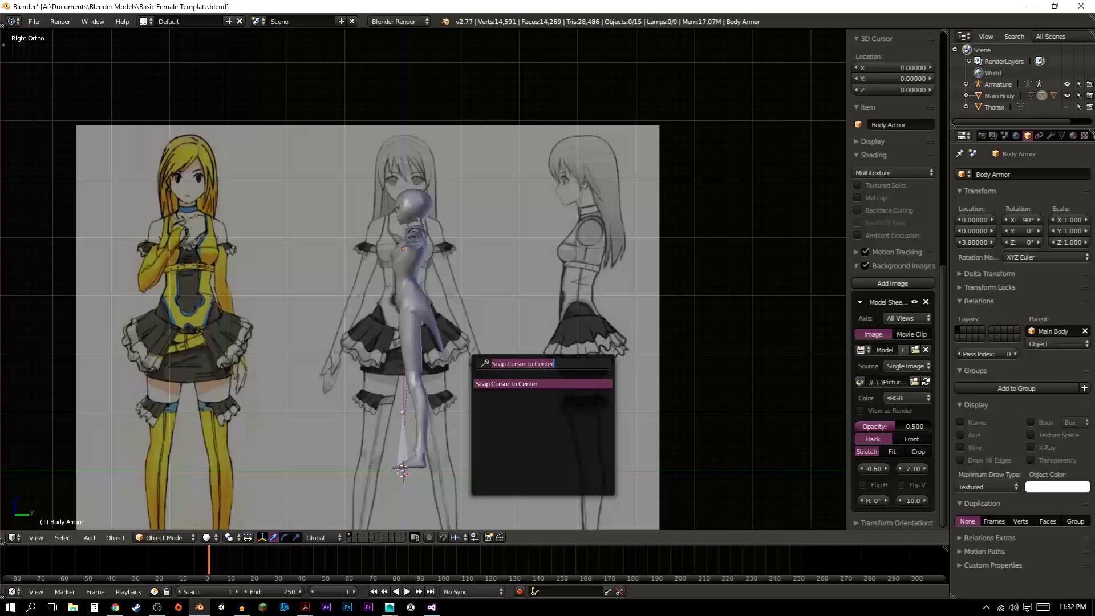
# Snap the 3D cursor to the center and view the character from the front in perspective
pyautogui.press('Return')
pyautogui.scroll(-1, 423, 279)
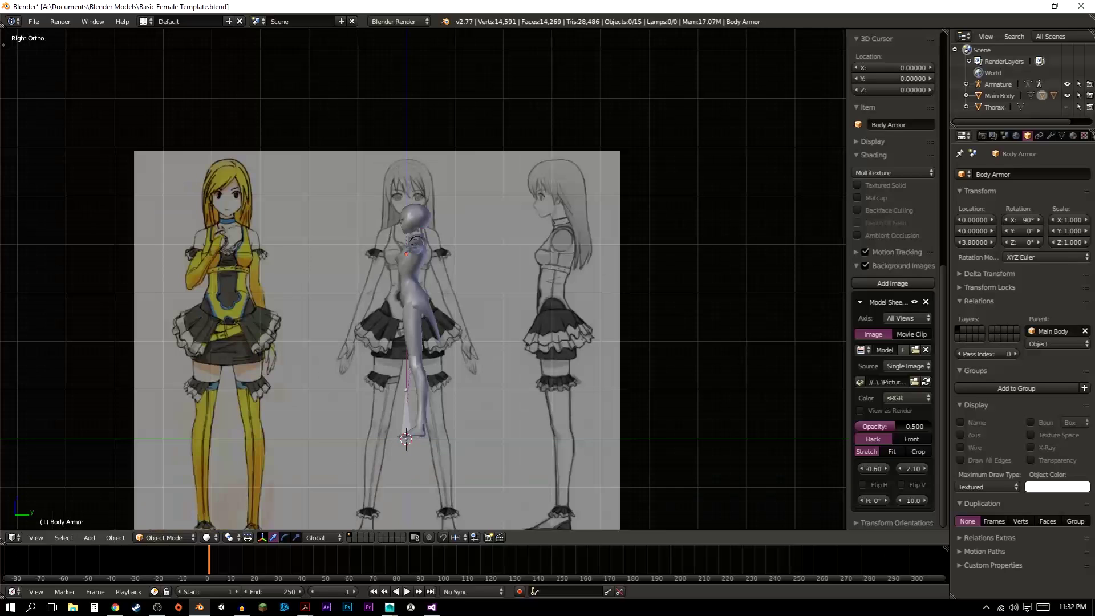
pyautogui.moveTo(423, 280); pyautogui.dragTo(536, 297, button='middle')
pyautogui.scroll(2, 481, 296)
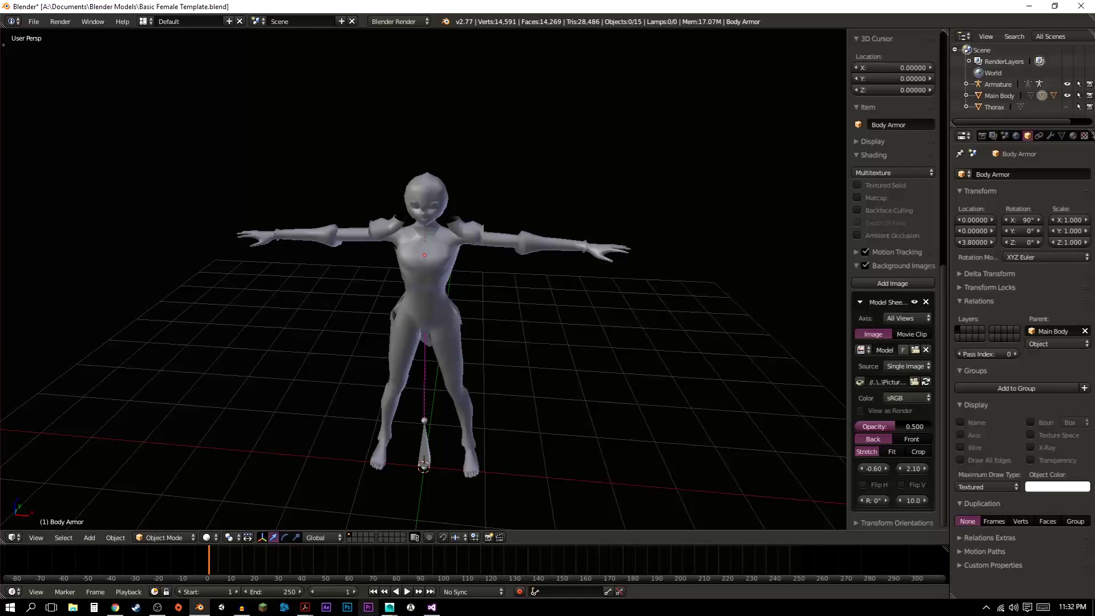
# Switch to Maya and compare the house scene in the four-view layout, the full-size perspective and the full-size side view
pyautogui.click(389, 606)
pyautogui.click(450, 557)
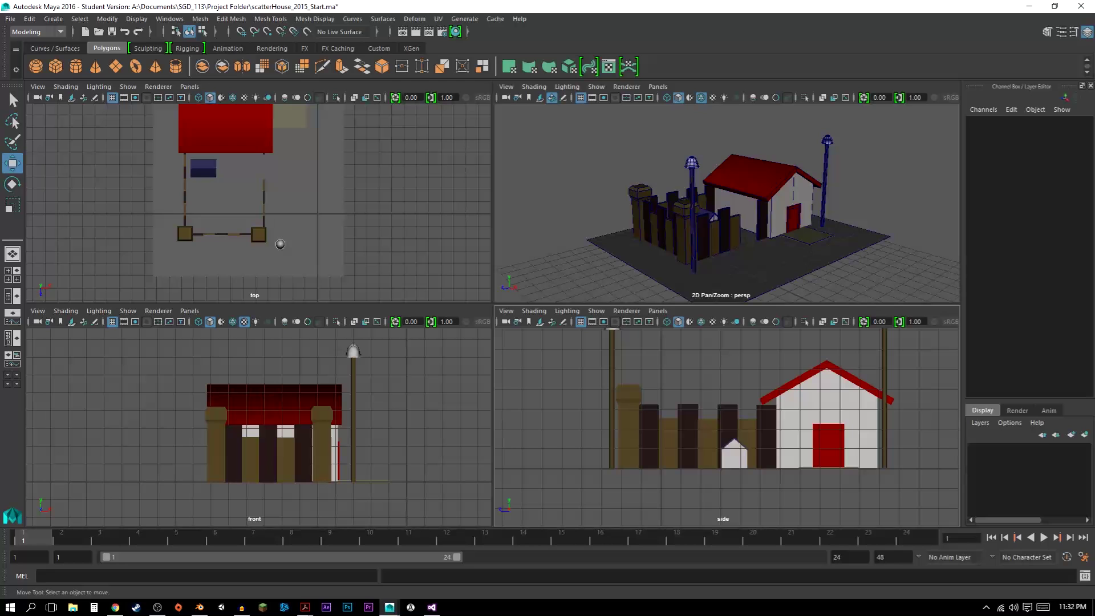
pyautogui.press('space')
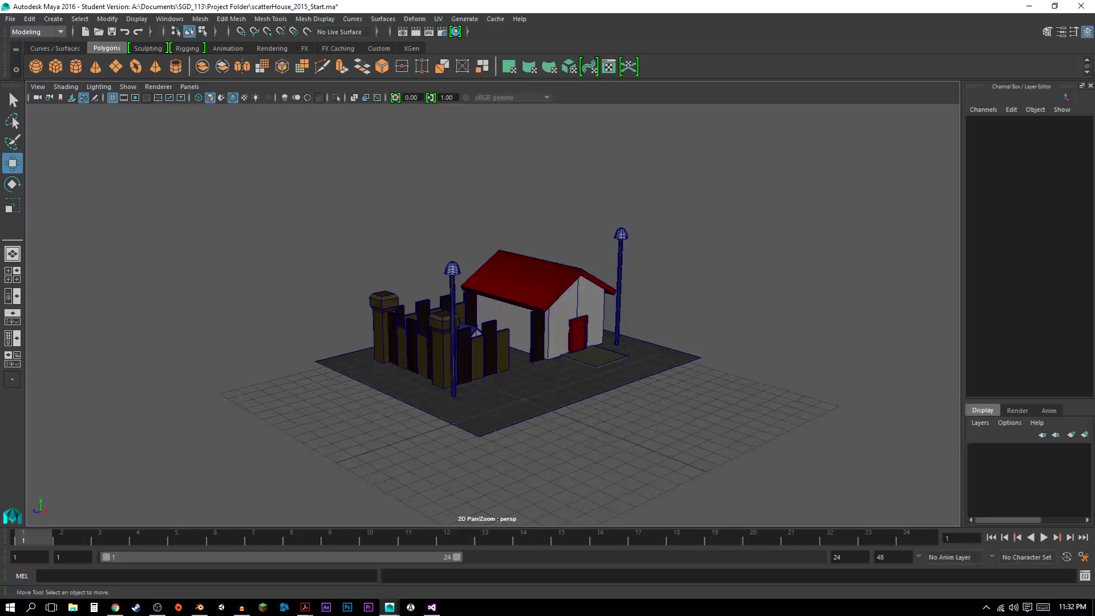
pyautogui.keyDown('alt'); pyautogui.moveTo(530, 319); pyautogui.dragTo(451, 328); pyautogui.keyUp('alt')
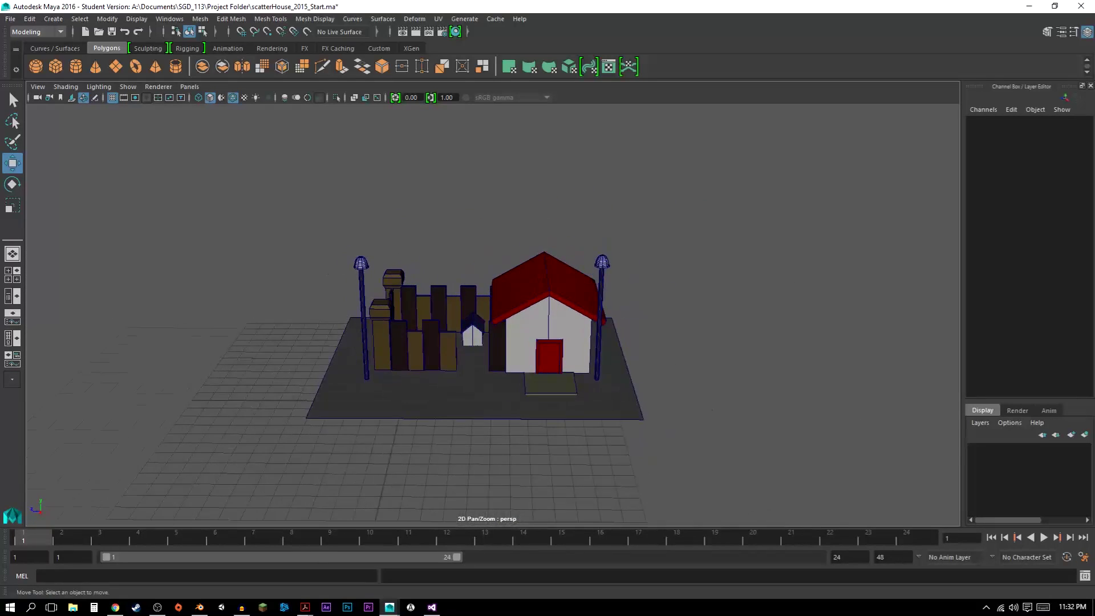
pyautogui.press('space')
pyautogui.press('space')
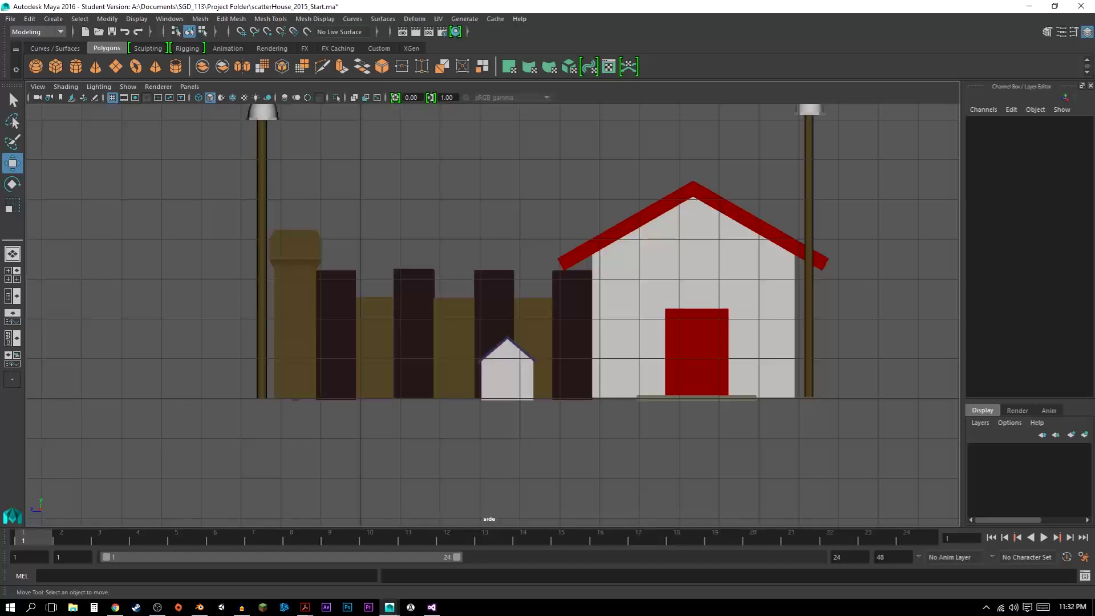
pyautogui.keyDown('alt'); pyautogui.moveTo(621, 382); pyautogui.dragTo(605, 376); pyautogui.keyUp('alt')
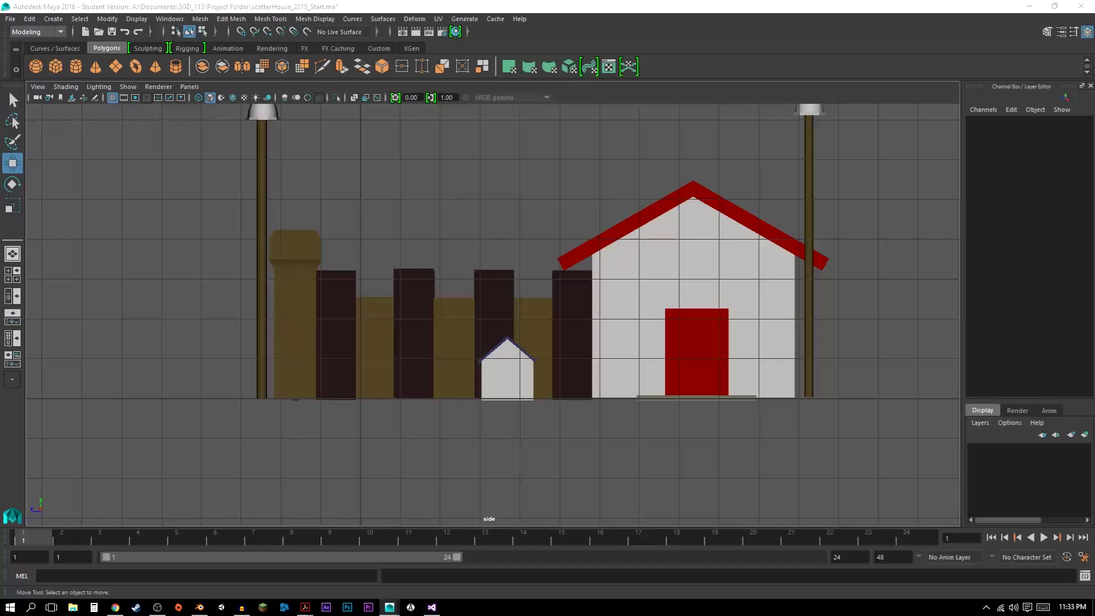
# Examine the house and fence from several perspective angles and alternate between the full-size perspective and four-view layout
pyautogui.press('space')
pyautogui.press('space')
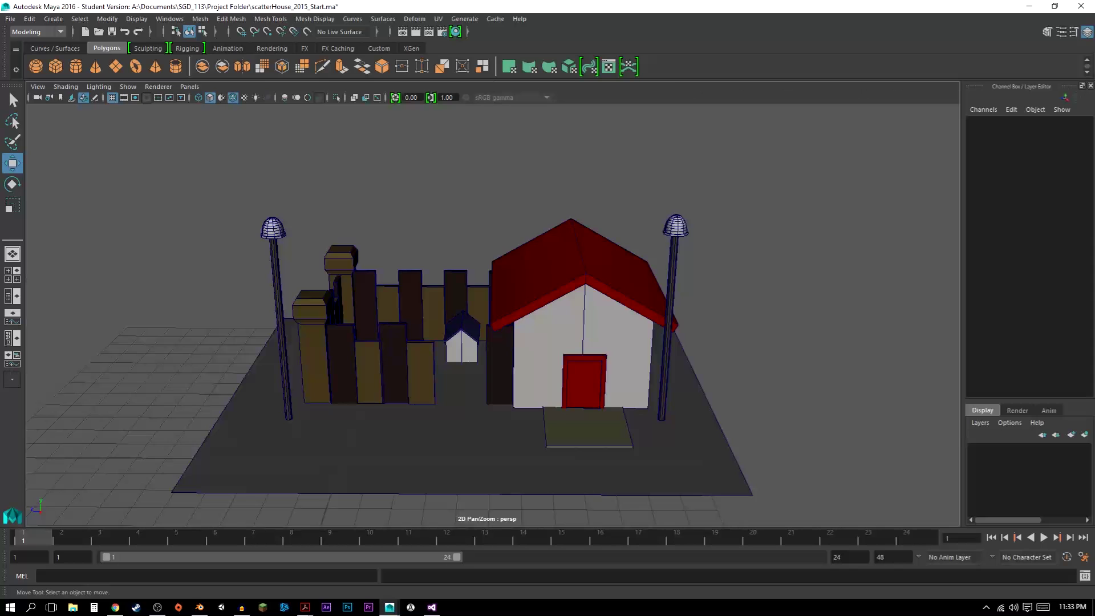
pyautogui.keyDown('alt'); pyautogui.moveTo(456, 319); pyautogui.dragTo(576, 342); pyautogui.keyUp('alt')
pyautogui.press('space')
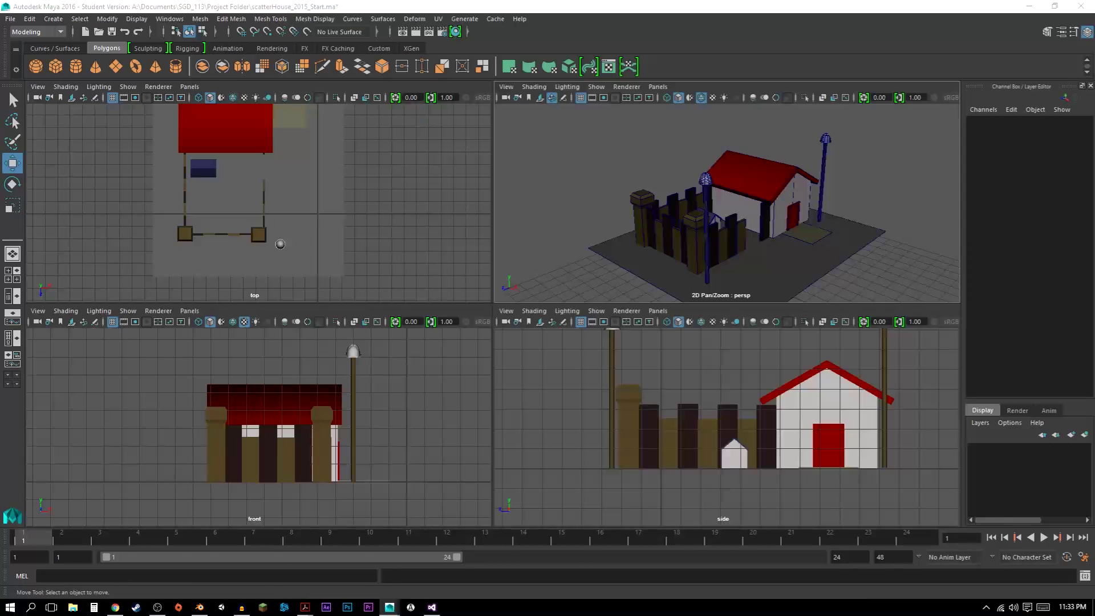
pyautogui.press('space')
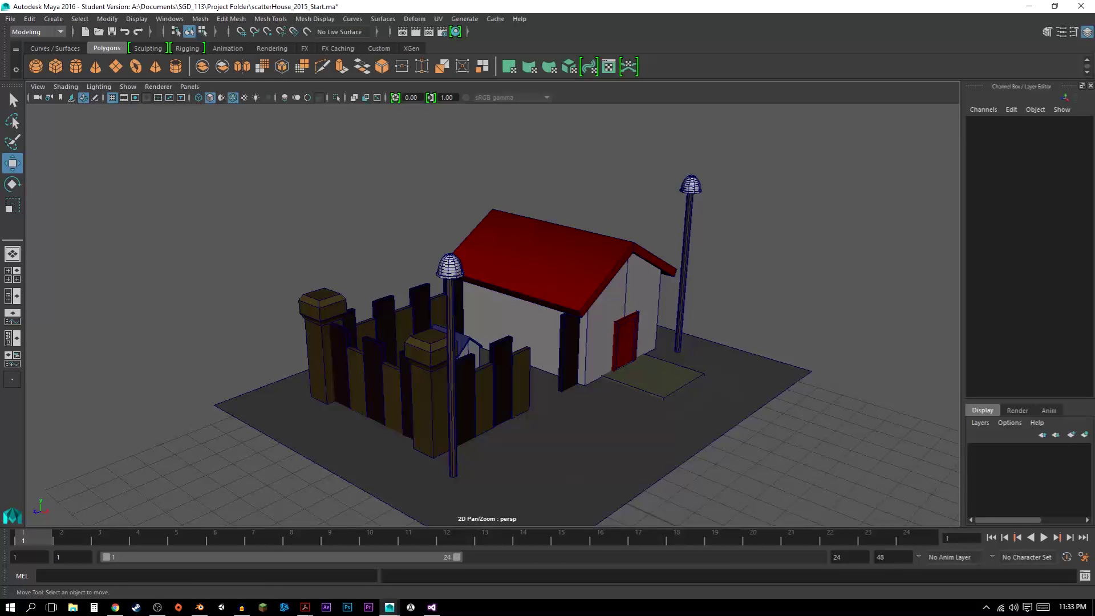
pyautogui.keyDown('alt'); pyautogui.moveTo(547, 319); pyautogui.dragTo(456, 320); pyautogui.keyUp('alt')
pyautogui.scroll(5, 493, 315)
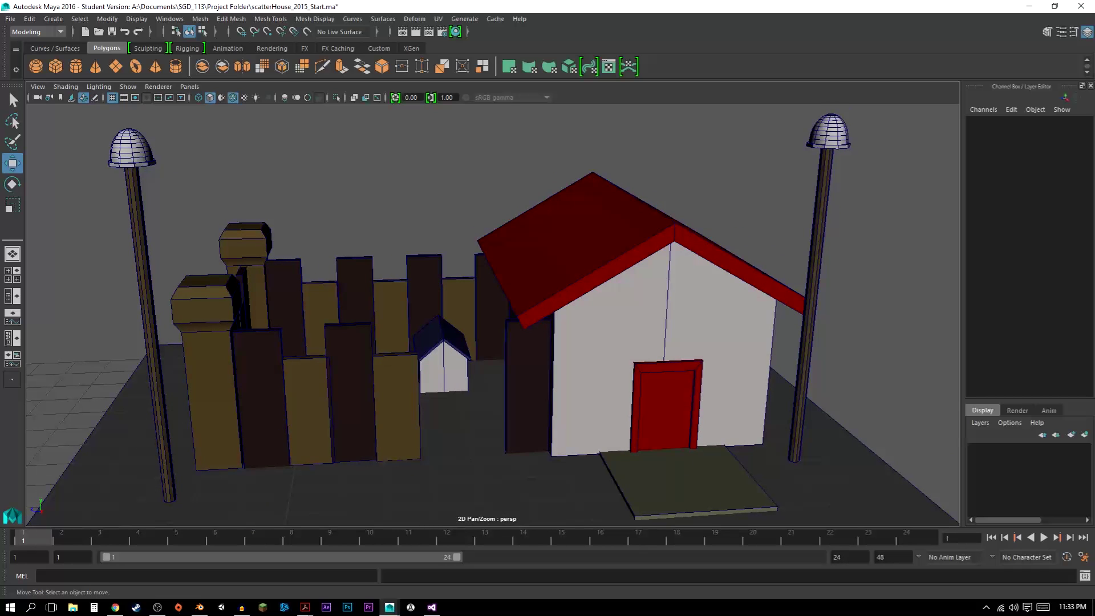
pyautogui.press('space')
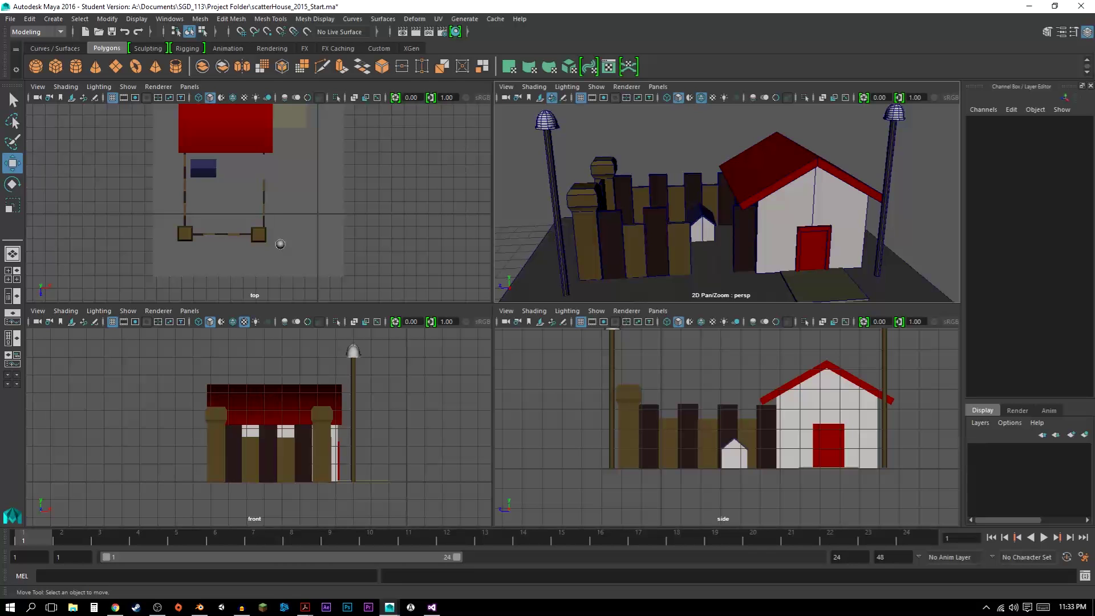
pyautogui.press('space')
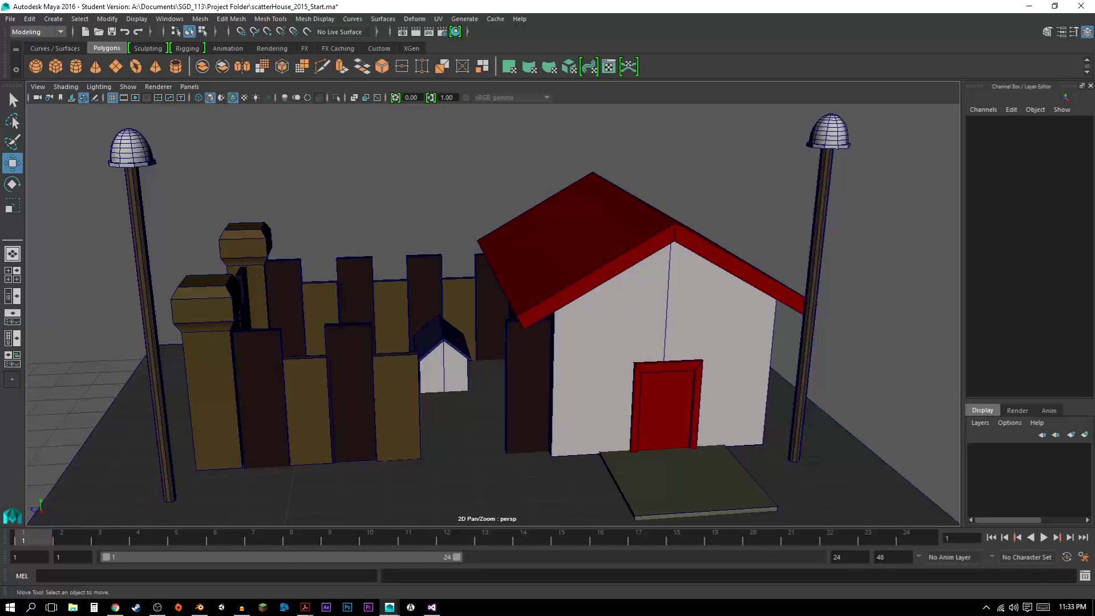
# Switch back to Blender and inspect the character from a three-quarter perspective angle
pyautogui.click(200, 607)
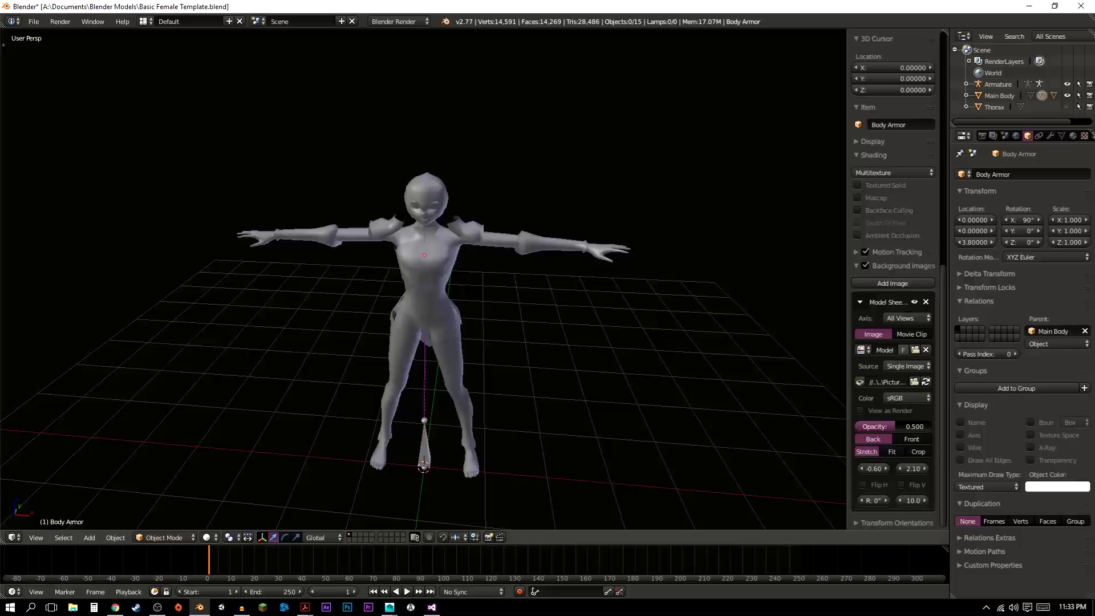
pyautogui.scroll(-3, 423, 280)
pyautogui.moveTo(445, 296); pyautogui.dragTo(393, 268, button='middle')
pyautogui.scroll(3, 423, 280)
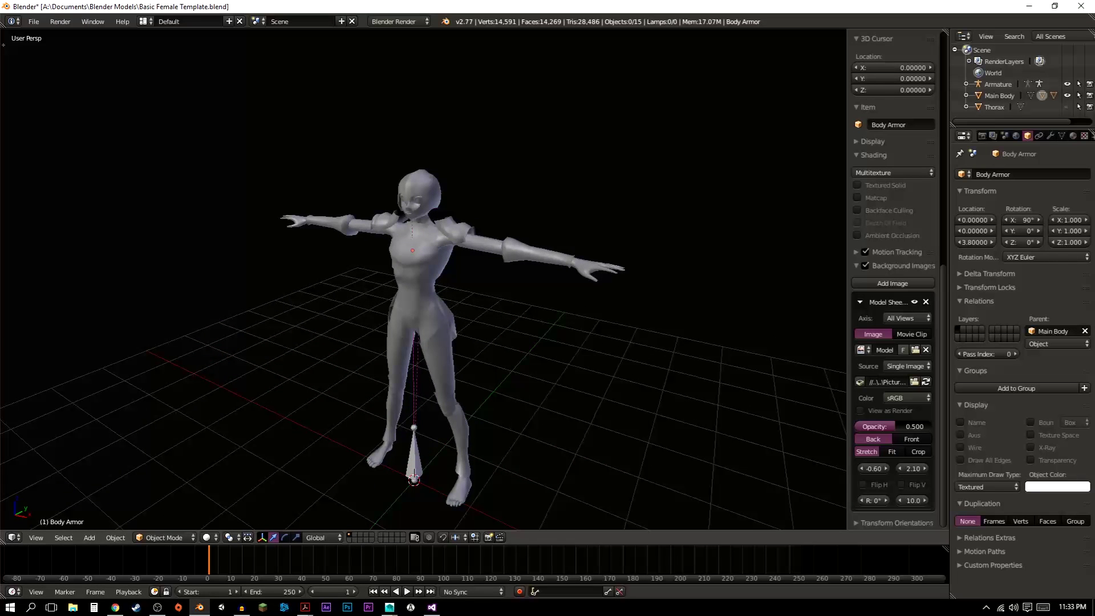
pyautogui.hotkey('ctrl', 'o')
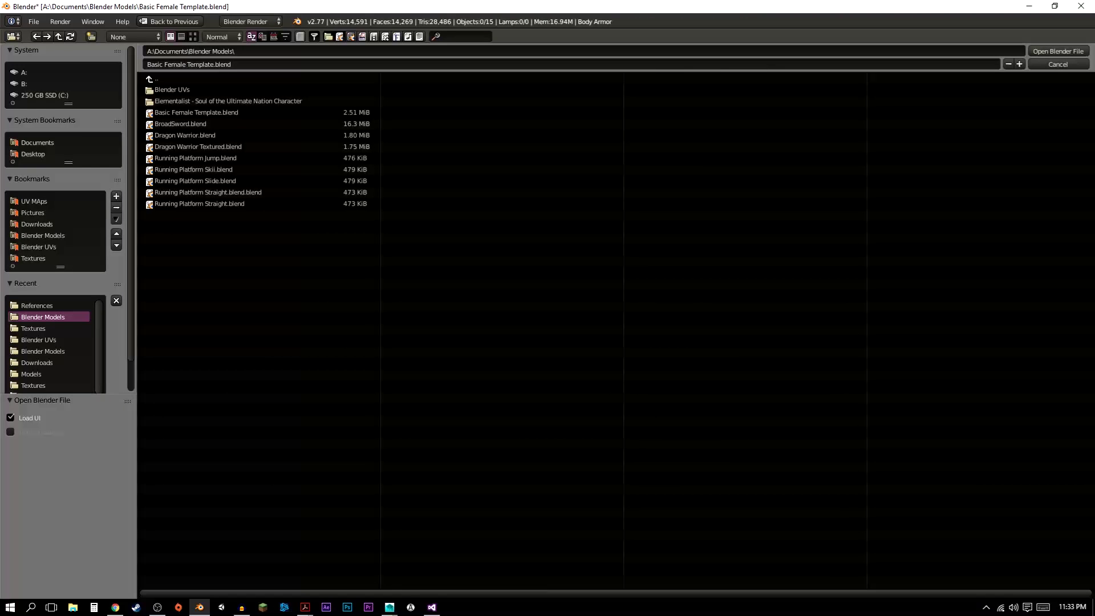
pyautogui.click(1057, 64)
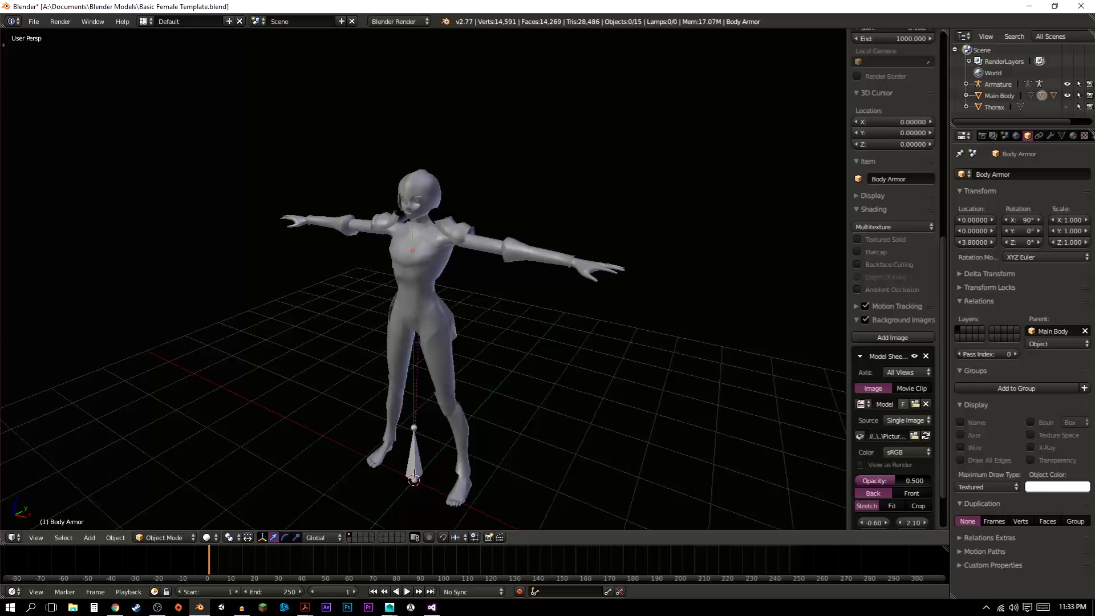
# Hide the viewport's properties sidebar and split the 3D view into four equal viewports
pyautogui.press('n')
pyautogui.moveTo(946, 33); pyautogui.dragTo(468, 313)
pyautogui.moveTo(945, 32); pyautogui.dragTo(945, 315)
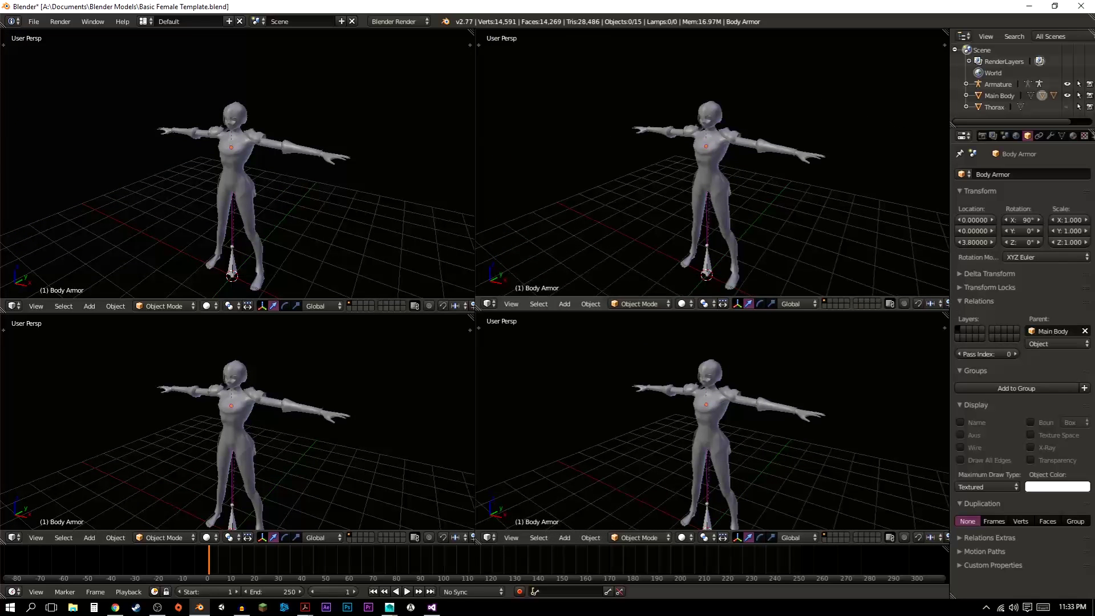
# Arrange the four viewports as top, front and right orthographic views plus one perspective view of the character
pyautogui.press('KP_1')
pyautogui.press('KP_3')
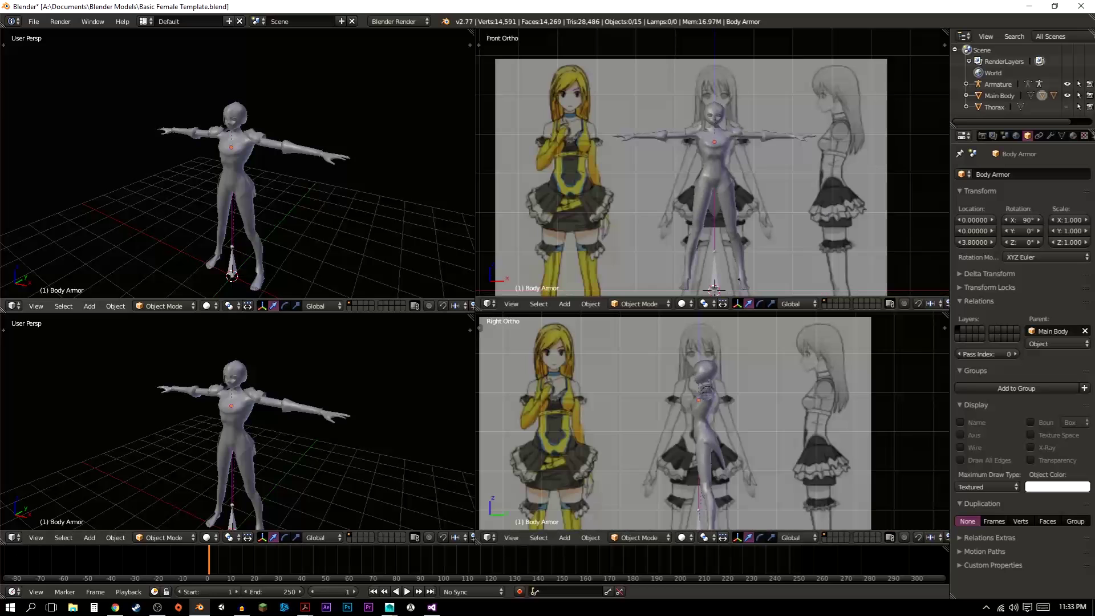
pyautogui.press('KP_7')
pyautogui.press('KP_7')
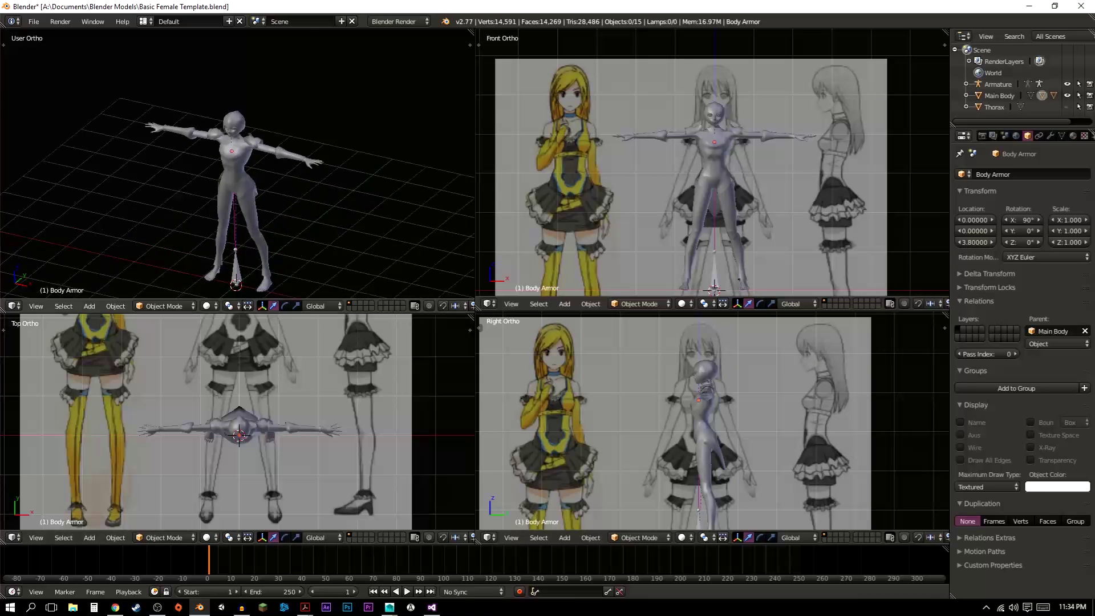
pyautogui.press('KP_2')
pyautogui.press('KP_1')
pyautogui.press('KP_3')
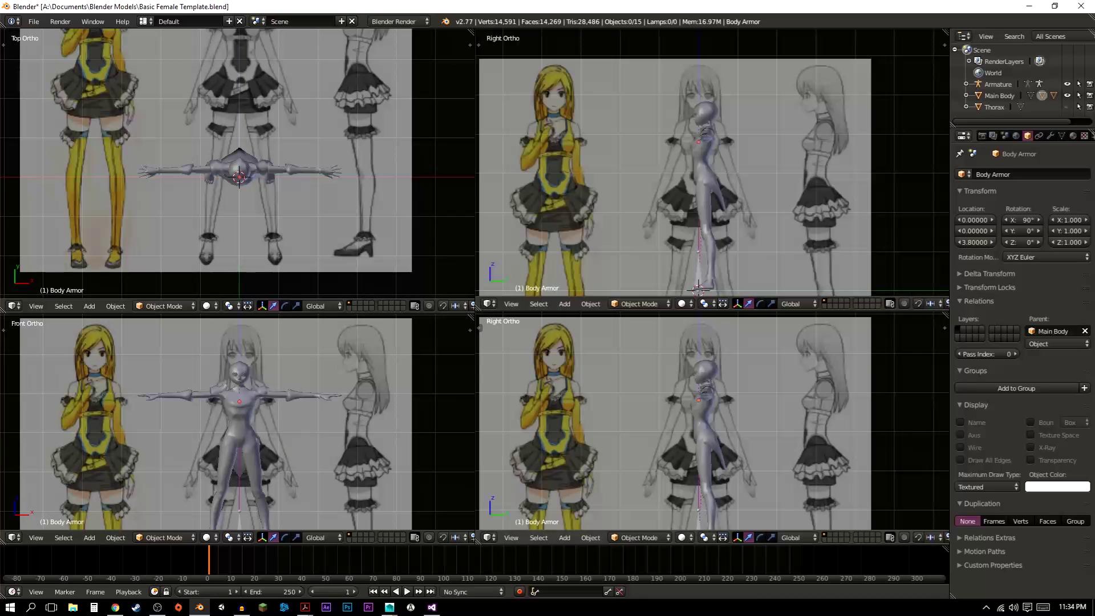
pyautogui.scroll(-1, 713, 162)
pyautogui.moveTo(712, 163); pyautogui.dragTo(790, 186, button='middle')
pyautogui.scroll(1, 789, 185)
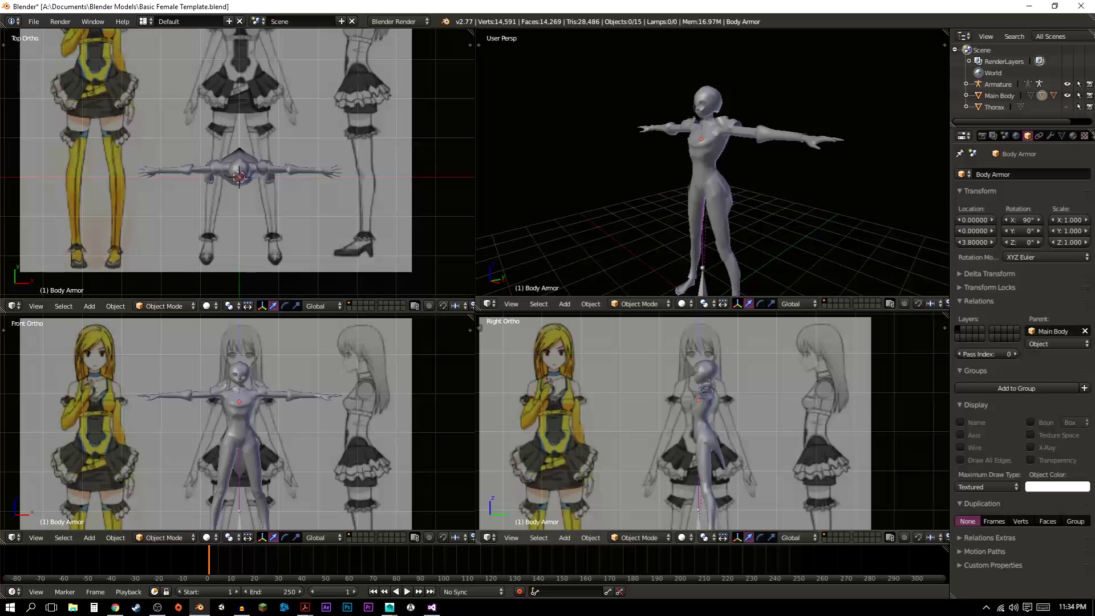
pyautogui.scroll(-3, 712, 163)
pyautogui.scroll(3, 713, 163)
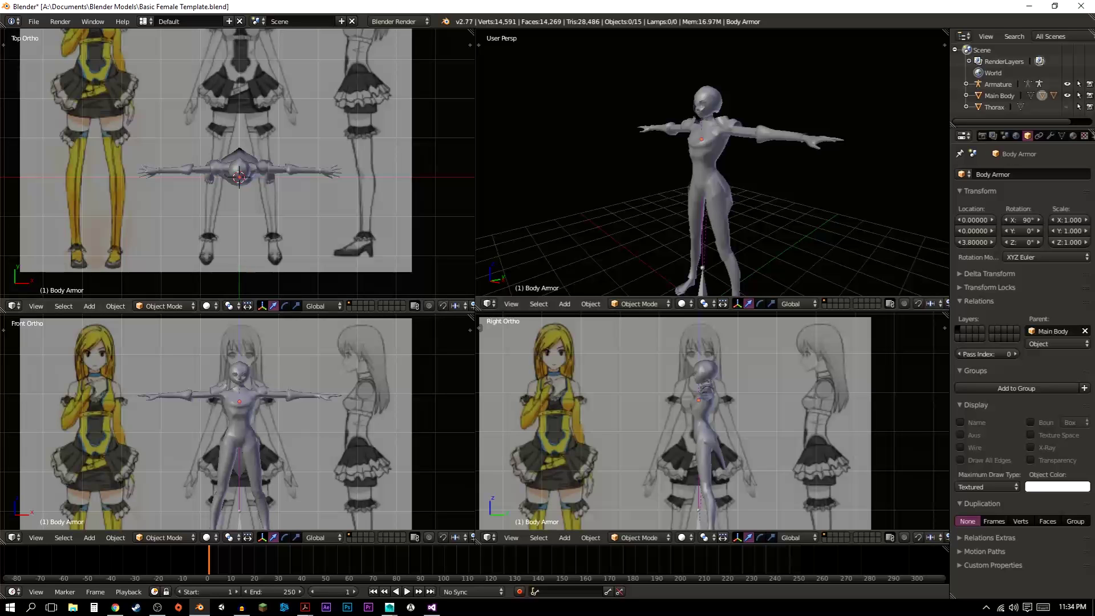
# Merge the four viewports back into a single front orthographic view
pyautogui.moveTo(471, 32)
pyautogui.mouseDown()
pyautogui.moveTo(467, 73)
pyautogui.moveTo(469, 37)
pyautogui.mouseUp()
pyautogui.moveTo(471, 318); pyautogui.dragTo(469, 283)
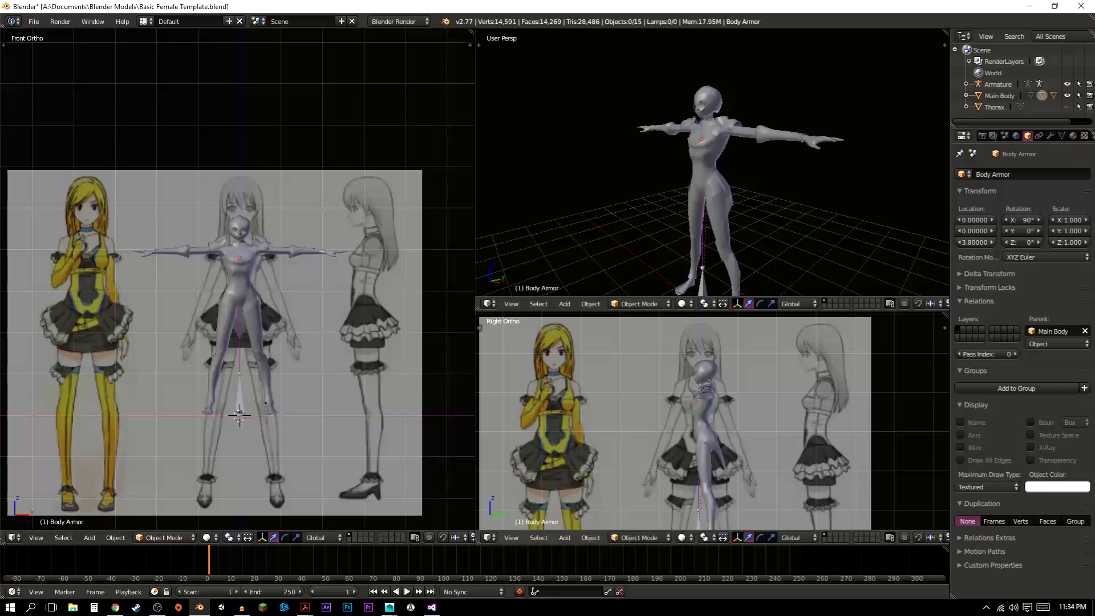
pyautogui.moveTo(945, 316); pyautogui.dragTo(944, 282)
pyautogui.moveTo(471, 32); pyautogui.dragTo(497, 37)
pyautogui.scroll(-6, 475, 280)
pyautogui.scroll(4, 474, 280)
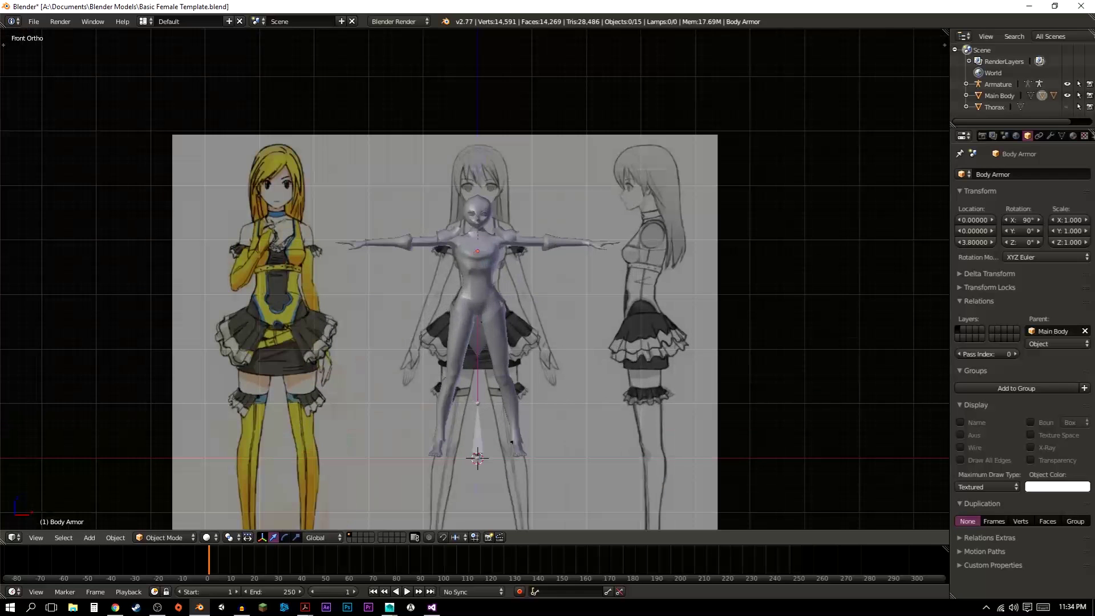
# Select the body armor on the character in a three-quarter perspective view
pyautogui.moveTo(475, 281); pyautogui.dragTo(471, 303, button='middle')
pyautogui.scroll(2, 432, 299)
pyautogui.scroll(2, 417, 297)
pyautogui.scroll(-2, 416, 296)
pyautogui.moveTo(570, 260); pyautogui.dragTo(576, 262, button='middle')
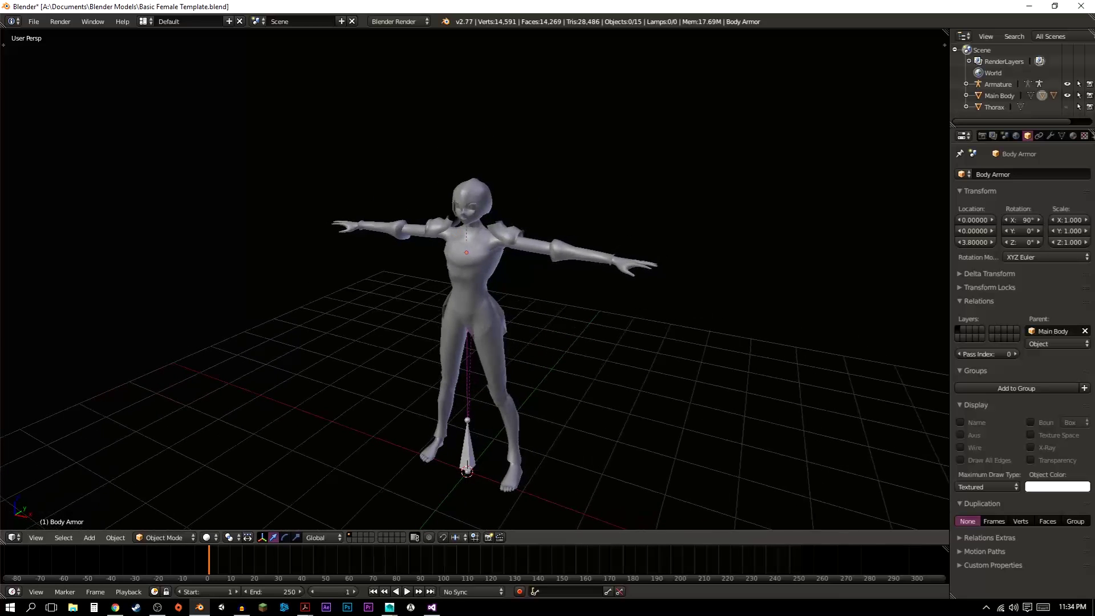
pyautogui.rightClick(472, 291)
pyautogui.scroll(4, 472, 291)
pyautogui.scroll(-2, 472, 291)
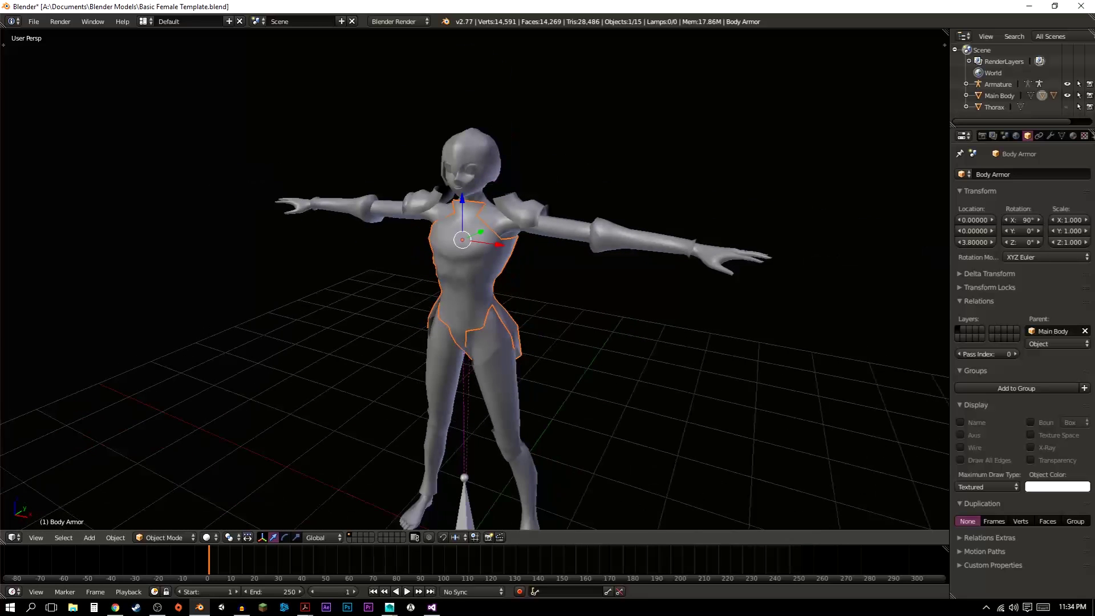
# Try rotating the body armor freely in the perspective view
pyautogui.press('r')
pyautogui.click(516, 220)
pyautogui.hotkey('ctrl', 'z')
# Try rotating the body armor in the front orthographic view against the reference image
pyautogui.press('KP_1')
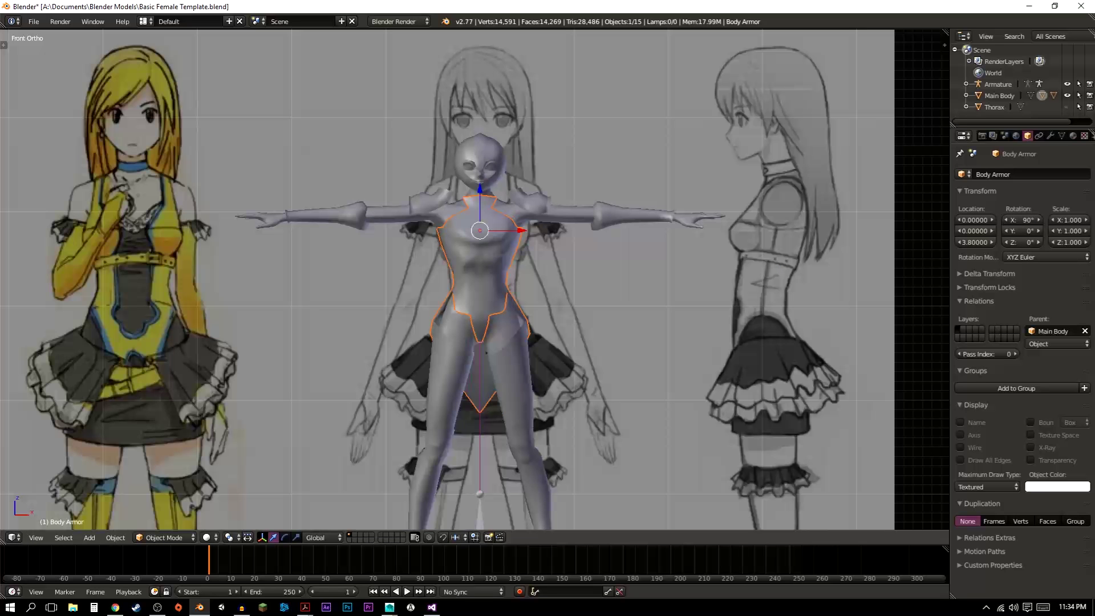
pyautogui.scroll(3, 474, 279)
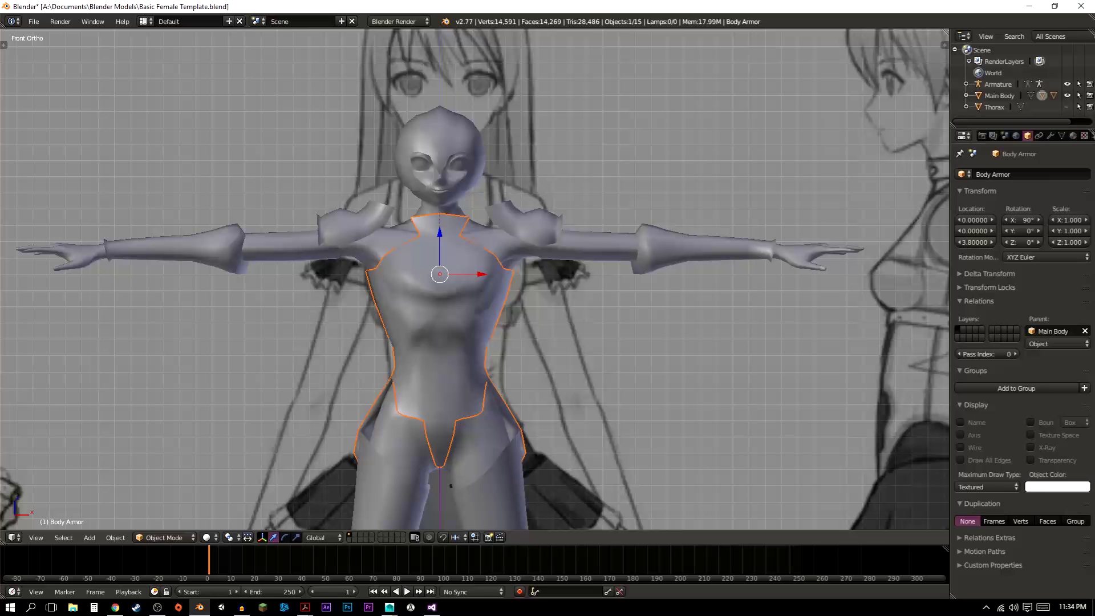
pyautogui.press('r')
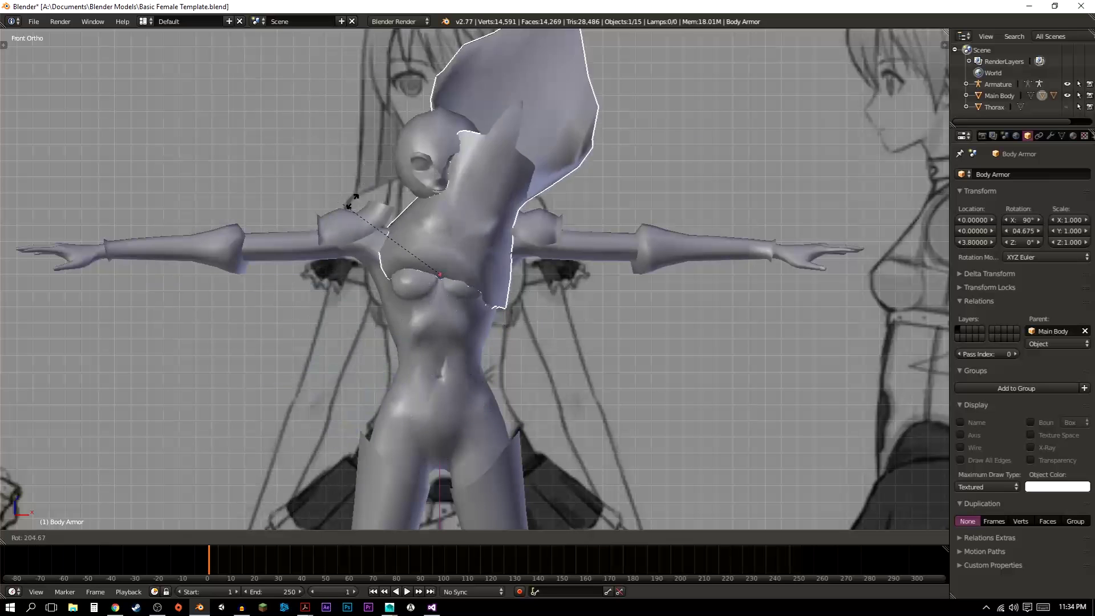
pyautogui.click(631, 383)
pyautogui.hotkey('ctrl', 'z')
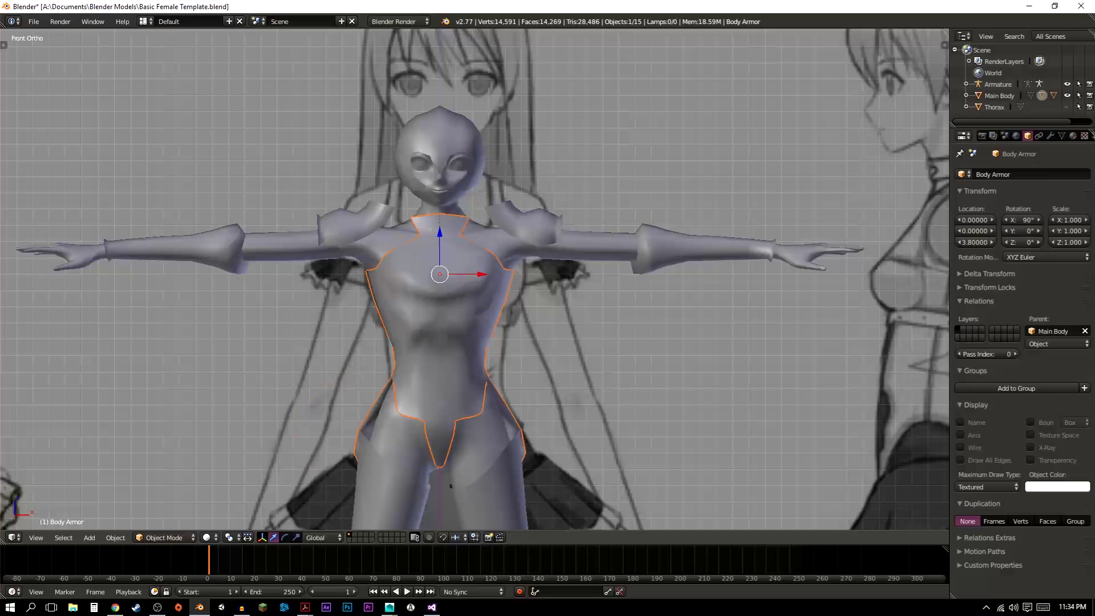
pyautogui.press('r')
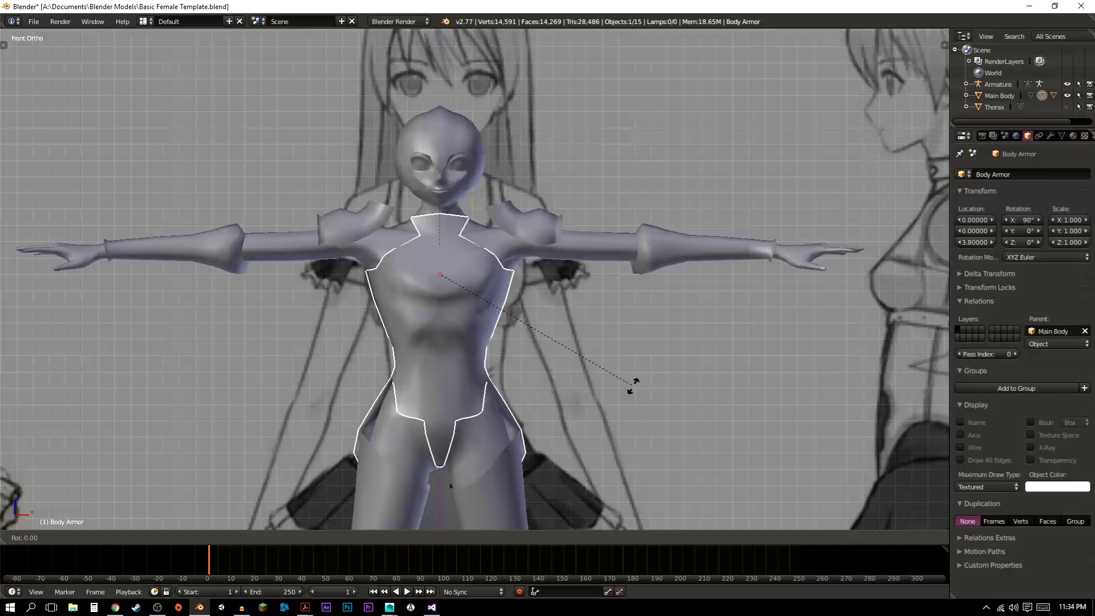
pyautogui.rightClick(633, 386)
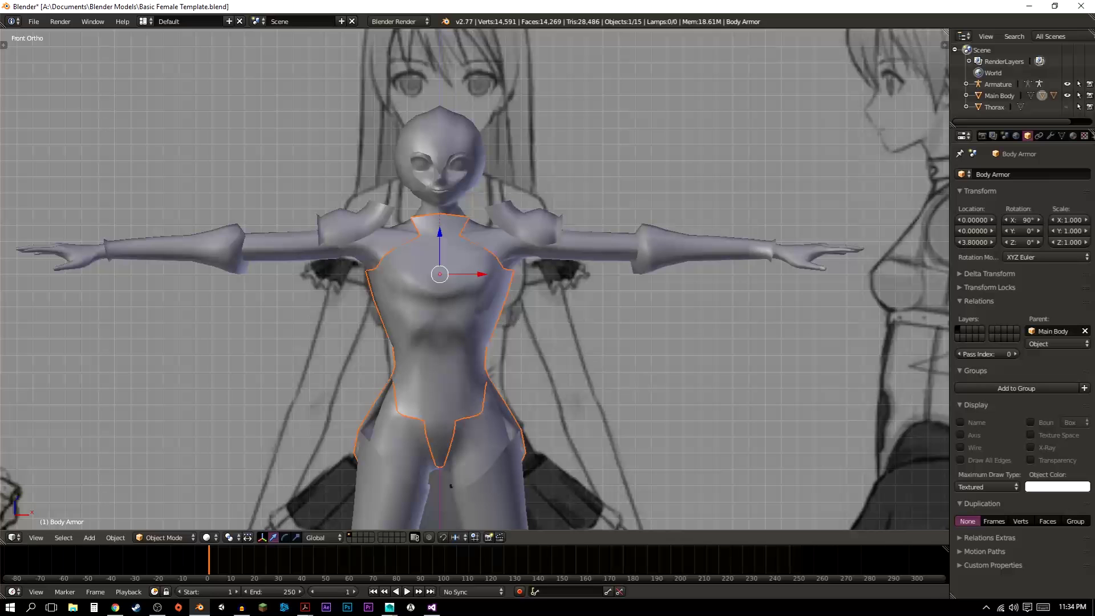
# Try rotating the body armor around the global X axis in a perspective view
pyautogui.scroll(-3, 633, 386)
pyautogui.moveTo(633, 386); pyautogui.dragTo(569, 408, button='middle')
pyautogui.press('x')
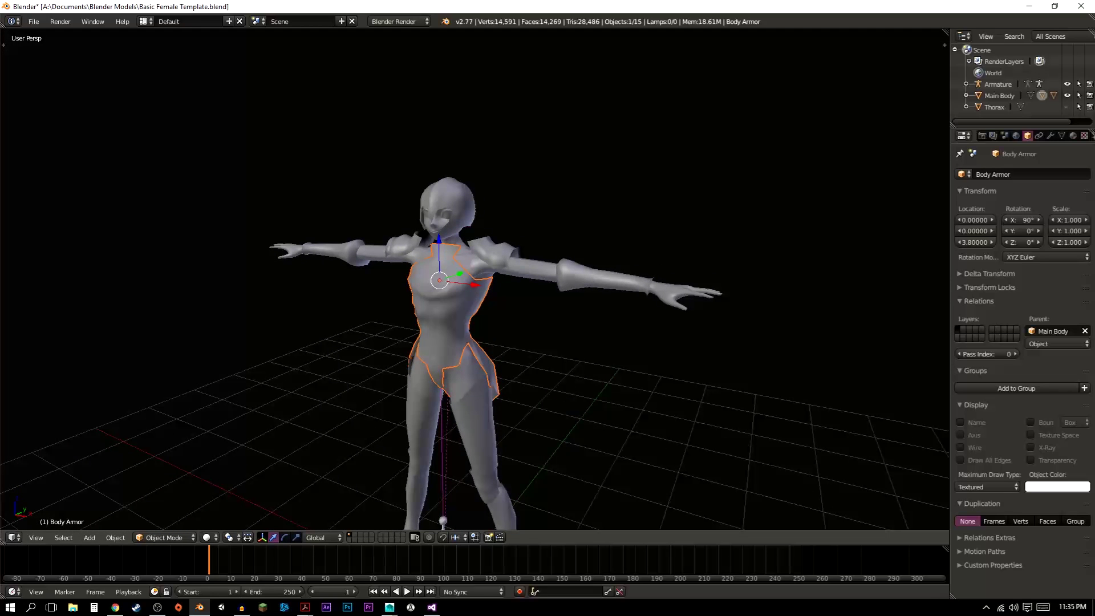
pyautogui.press('r')
pyautogui.press('x')
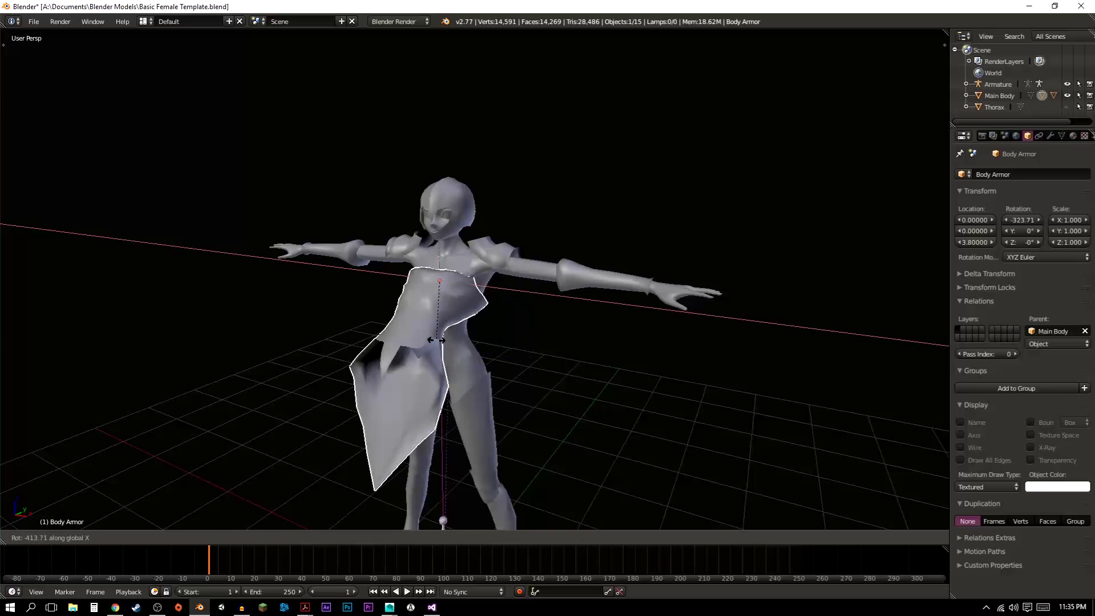
pyautogui.press('Escape')
# Try rotating the body armor around the global Y axis and around the global Z axis, undoing the result
pyautogui.press('r')
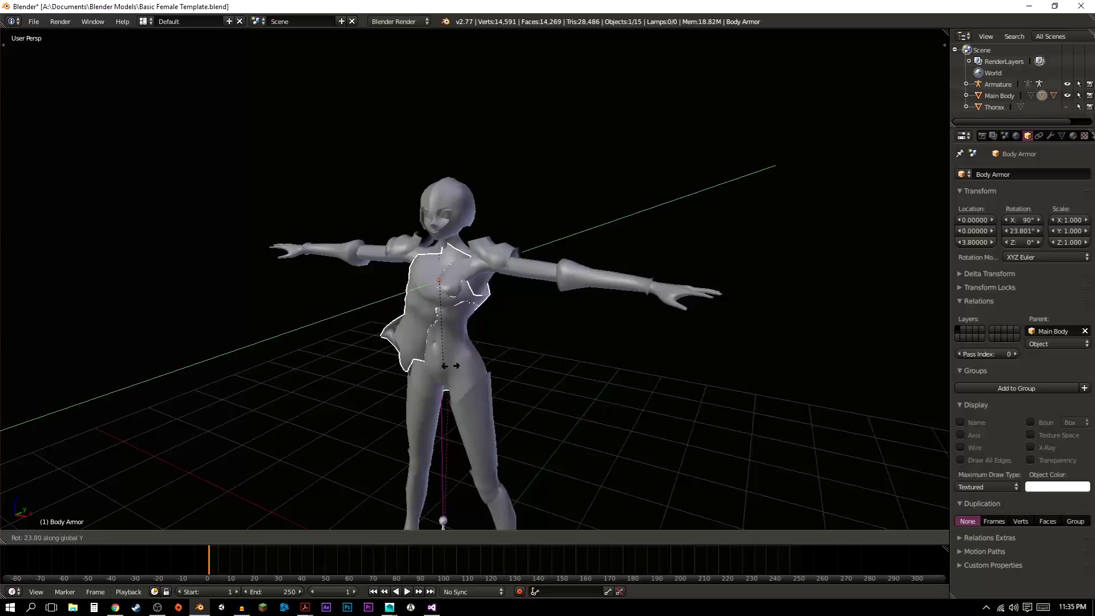
pyautogui.press('Escape')
pyautogui.press('r')
pyautogui.press('z')
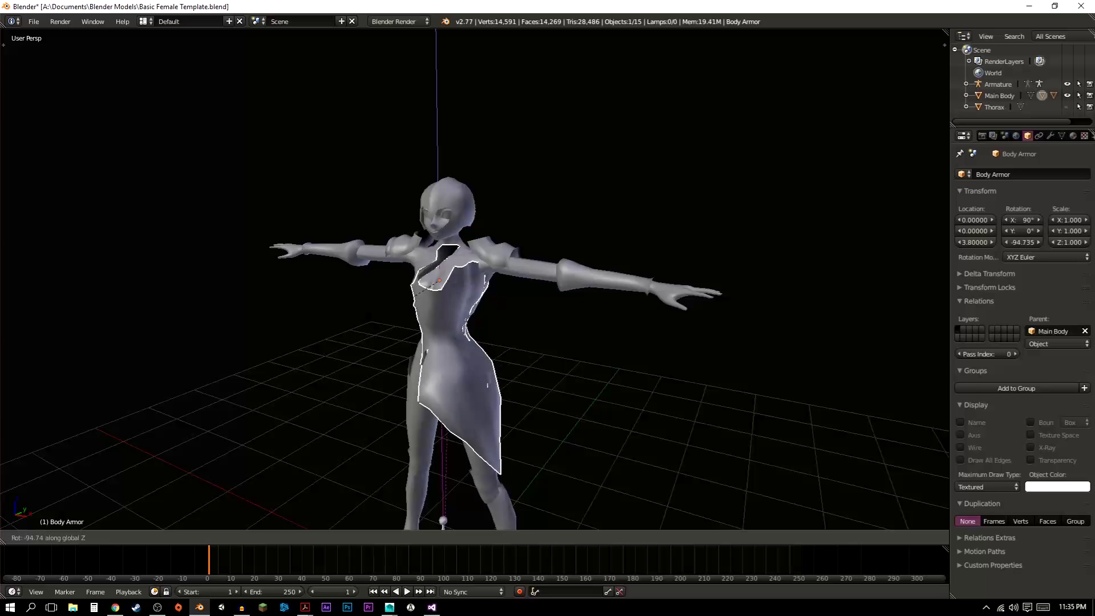
pyautogui.press('Return')
pyautogui.hotkey('ctrl', 'z')
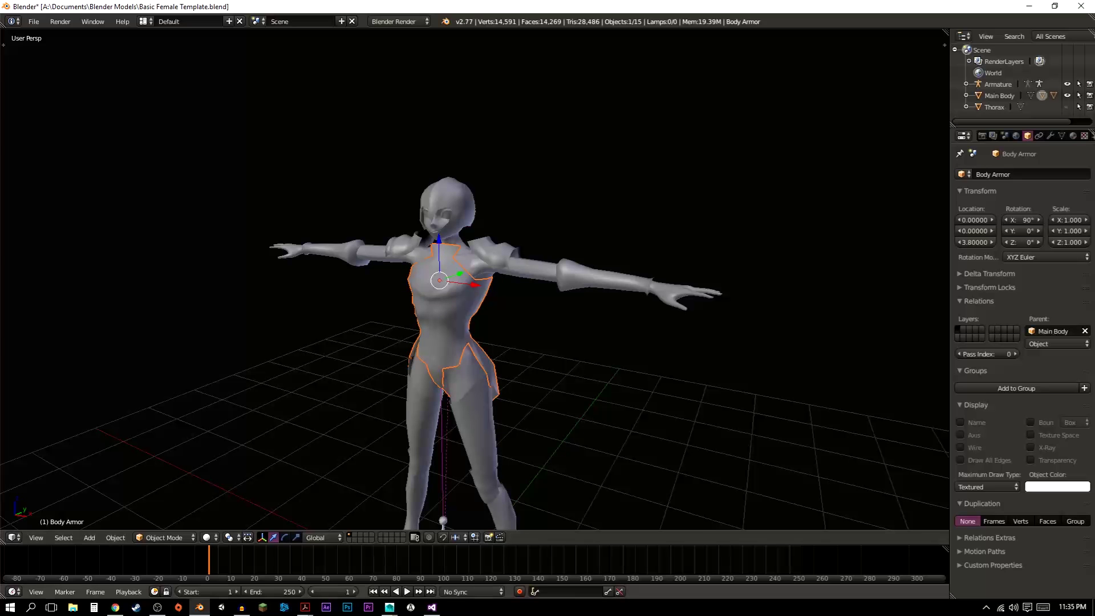
# Switch to Maya and select the short fence plank at the front end of the fence, nearest the house
pyautogui.click(389, 607)
pyautogui.click(452, 566)
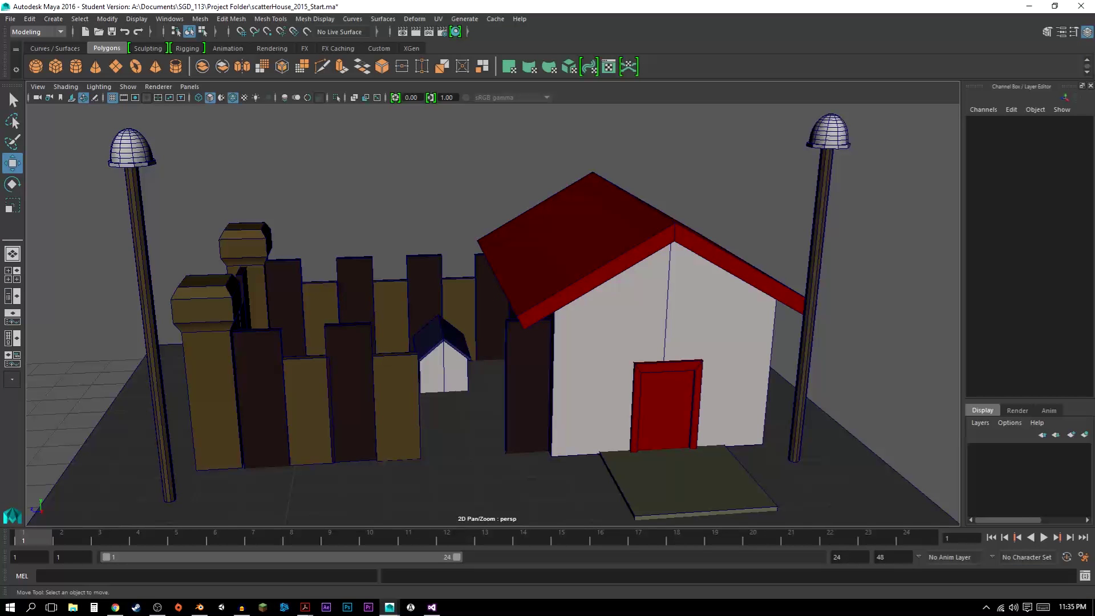
pyautogui.click(398, 423)
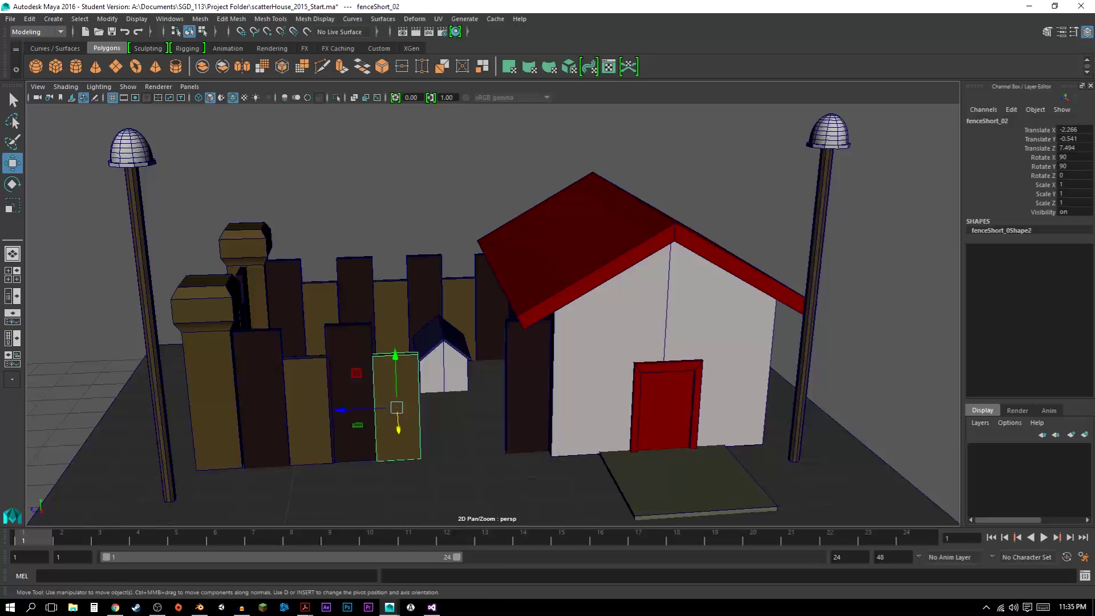
pyautogui.keyDown('alt'); pyautogui.moveTo(398, 423); pyautogui.dragTo(479, 380); pyautogui.keyUp('alt')
pyautogui.scroll(4, 479, 379)
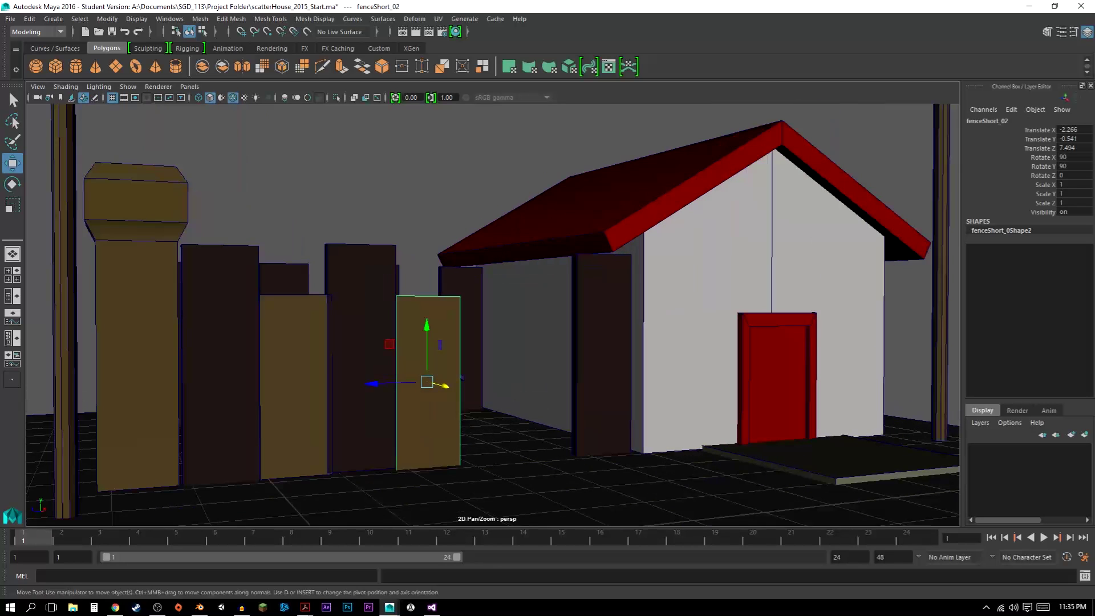
# Cycle through the Select, Move, Rotate and Scale tools on the selected fence plank
pyautogui.press('q')
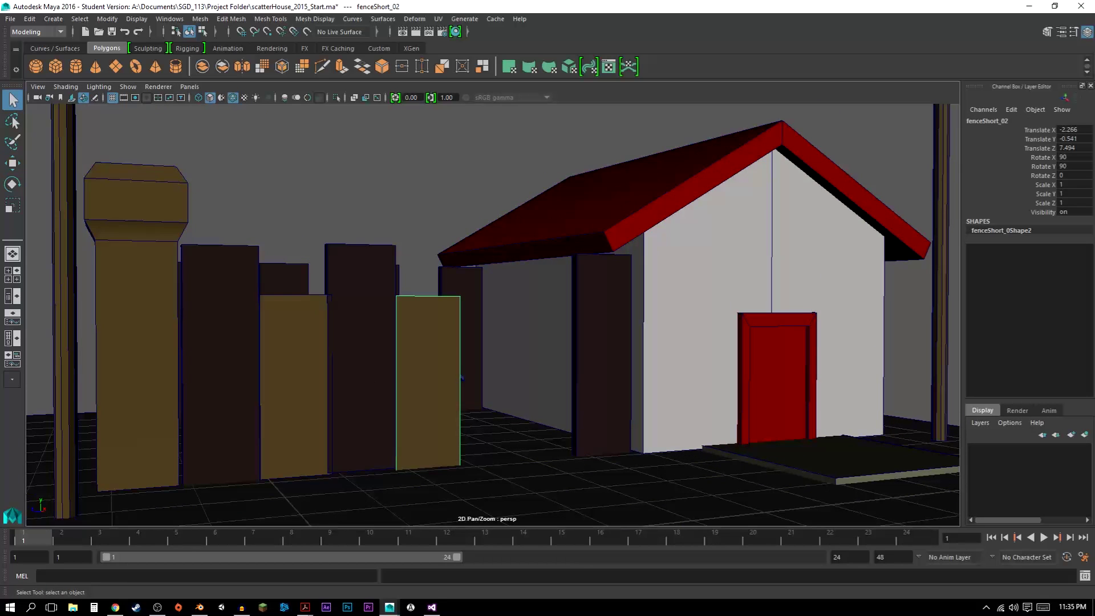
pyautogui.press('w')
pyautogui.keyDown('alt'); pyautogui.moveTo(446, 386); pyautogui.dragTo(489, 408); pyautogui.keyUp('alt')
pyautogui.press('e')
pyautogui.press('r')
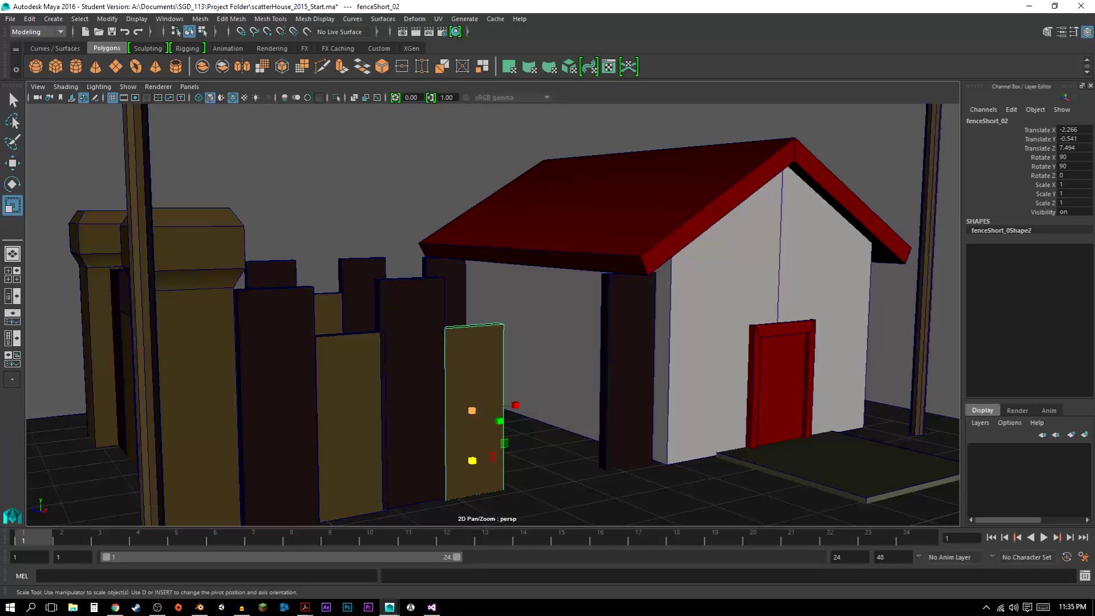
# Try scaling the fence plank, undo the scaling and return to the Move tool
pyautogui.moveTo(473, 410)
pyautogui.mouseDown()
pyautogui.moveTo(461, 410)
pyautogui.moveTo(502, 411)
pyautogui.moveTo(450, 410)
pyautogui.moveTo(656, 477)
pyautogui.moveTo(291, 342)
pyautogui.moveTo(490, 417)
pyautogui.mouseUp()
pyautogui.hotkey('ctrl', 'z')
pyautogui.hotkey('ctrl', 'z')
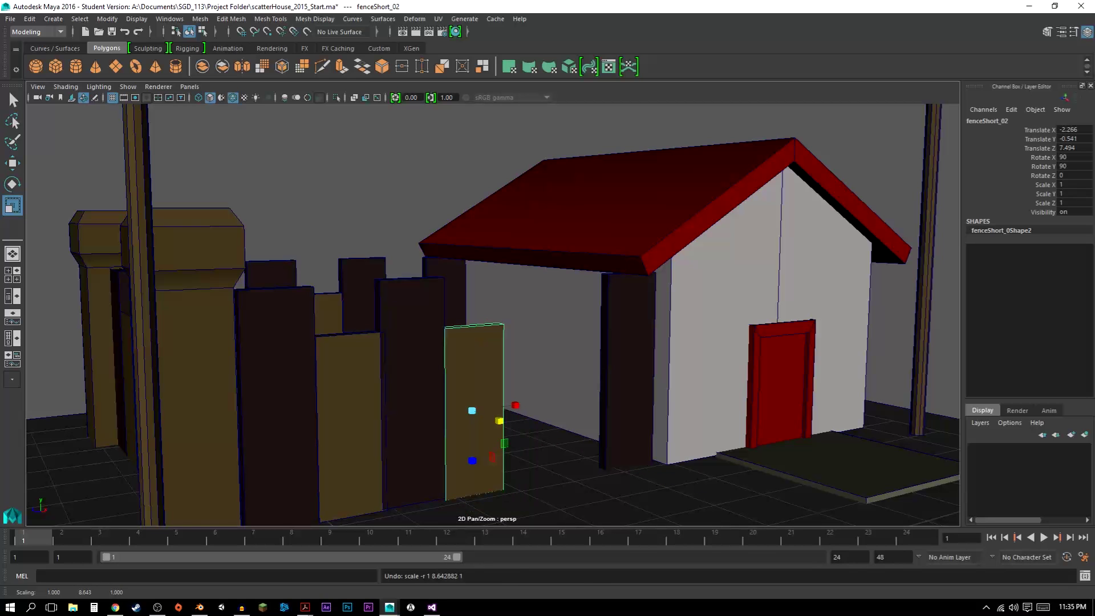
pyautogui.press('w')
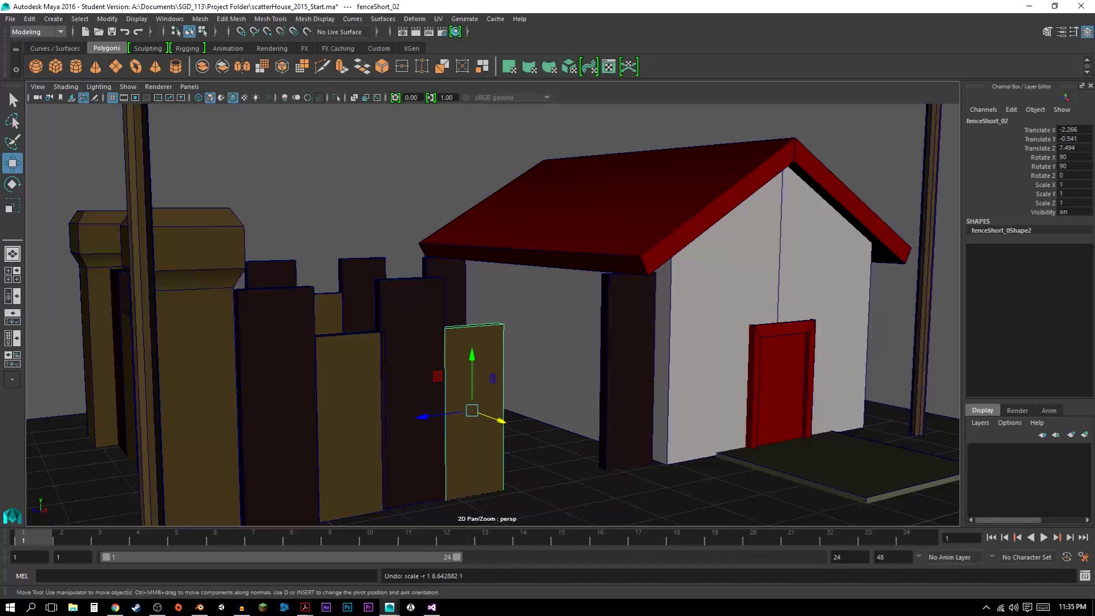
pyautogui.keyDown('alt'); pyautogui.moveTo(490, 342); pyautogui.dragTo(414, 363); pyautogui.keyUp('alt')
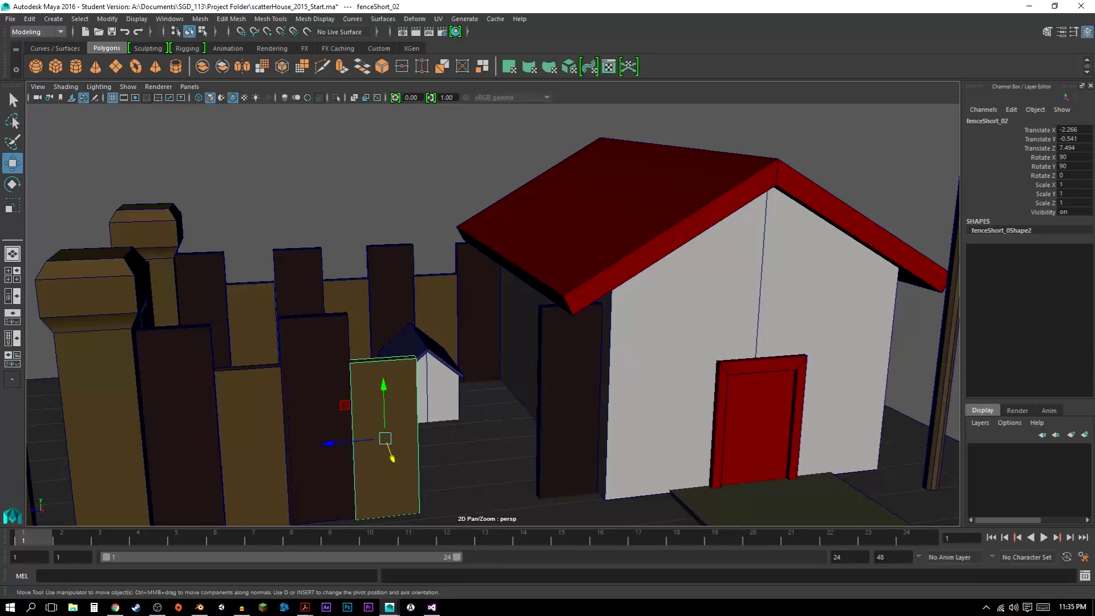
pyautogui.keyDown('alt'); pyautogui.moveTo(433, 365); pyautogui.dragTo(460, 340, button='middle'); pyautogui.keyUp('alt')
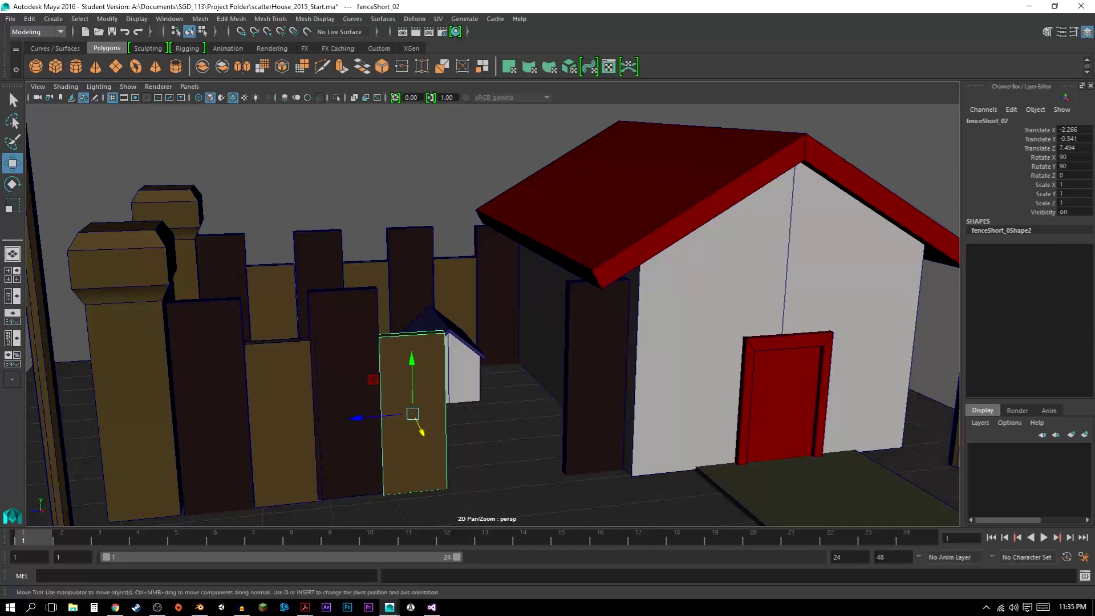
# Switch to Blender, clear the selection and select the body armor again from a frontal perspective view
pyautogui.click(200, 607)
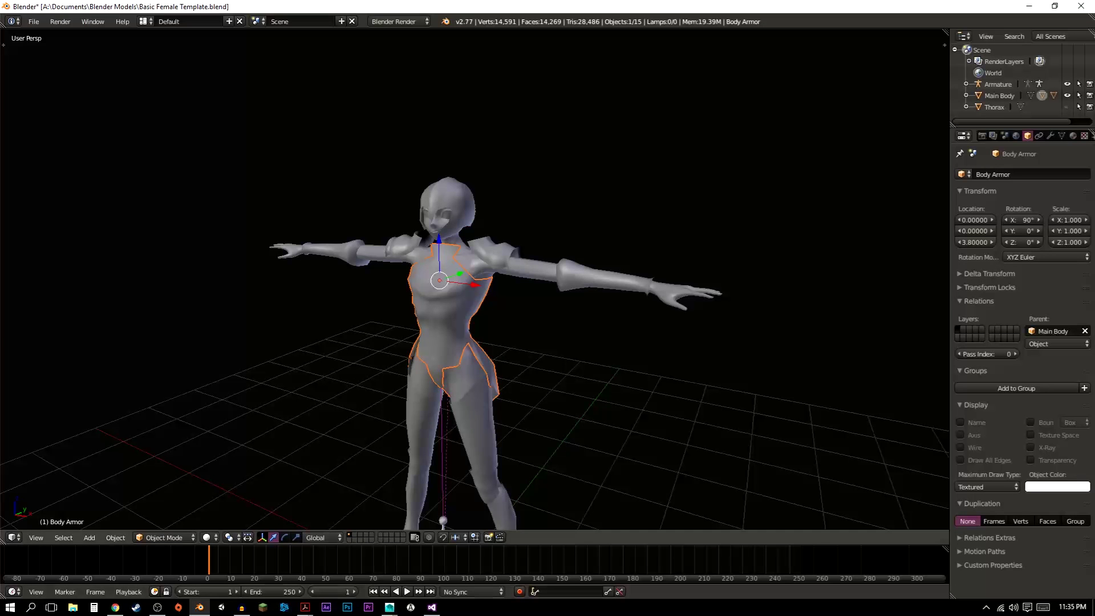
pyautogui.press('a')
pyautogui.scroll(4, 474, 280)
pyautogui.scroll(-3, 474, 279)
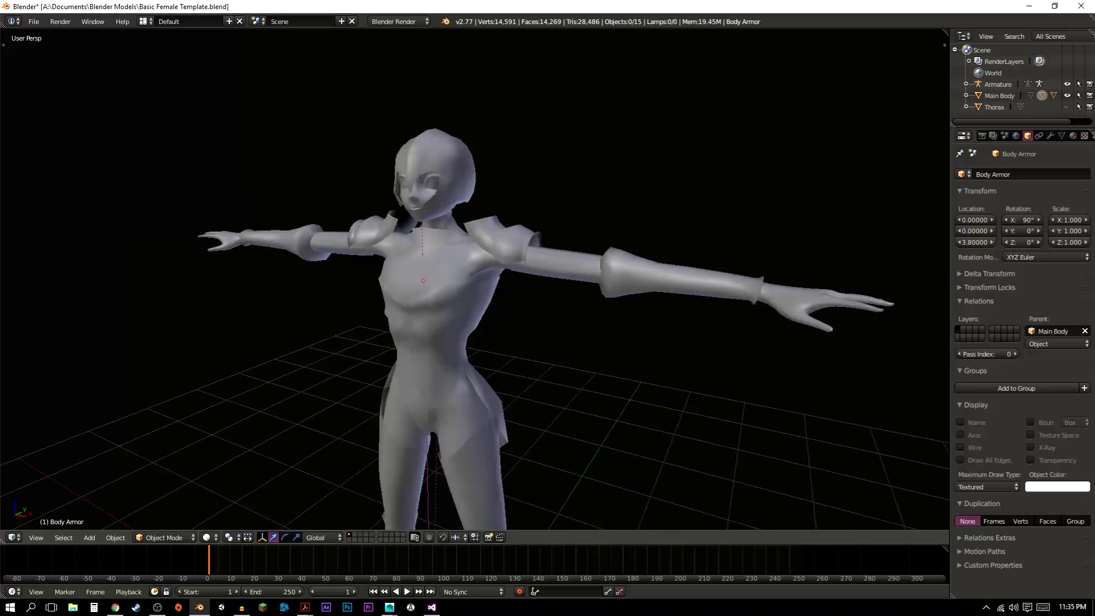
pyautogui.moveTo(475, 279); pyautogui.dragTo(515, 279, button='middle')
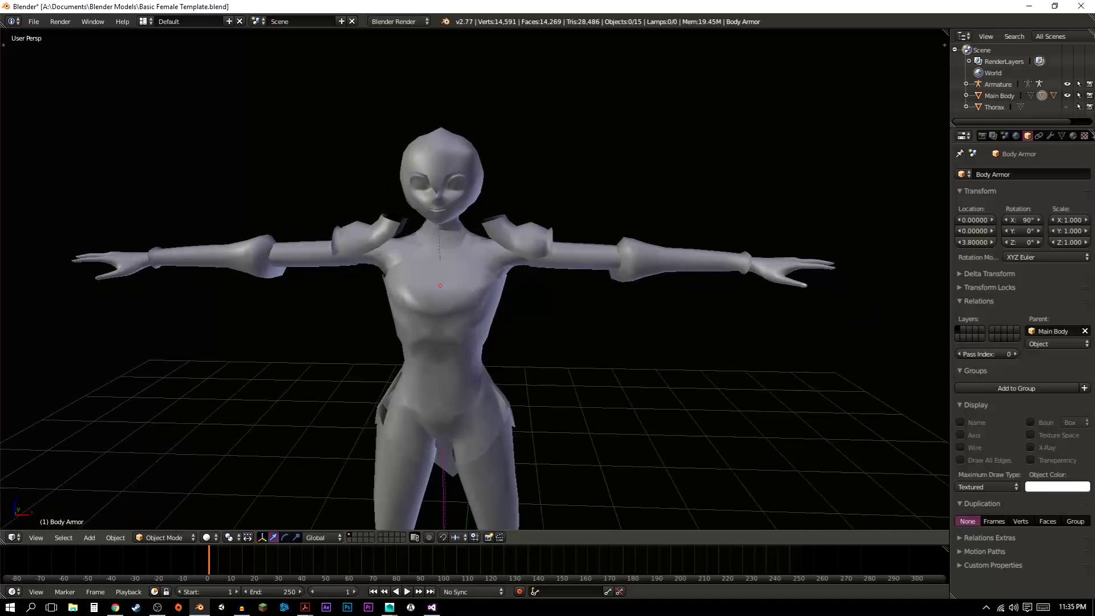
pyautogui.rightClick(450, 319)
# Try scaling the body armor uniformly and along the global X axis in Object Mode
pyautogui.press('Tab')
pyautogui.scroll(1, 475, 279)
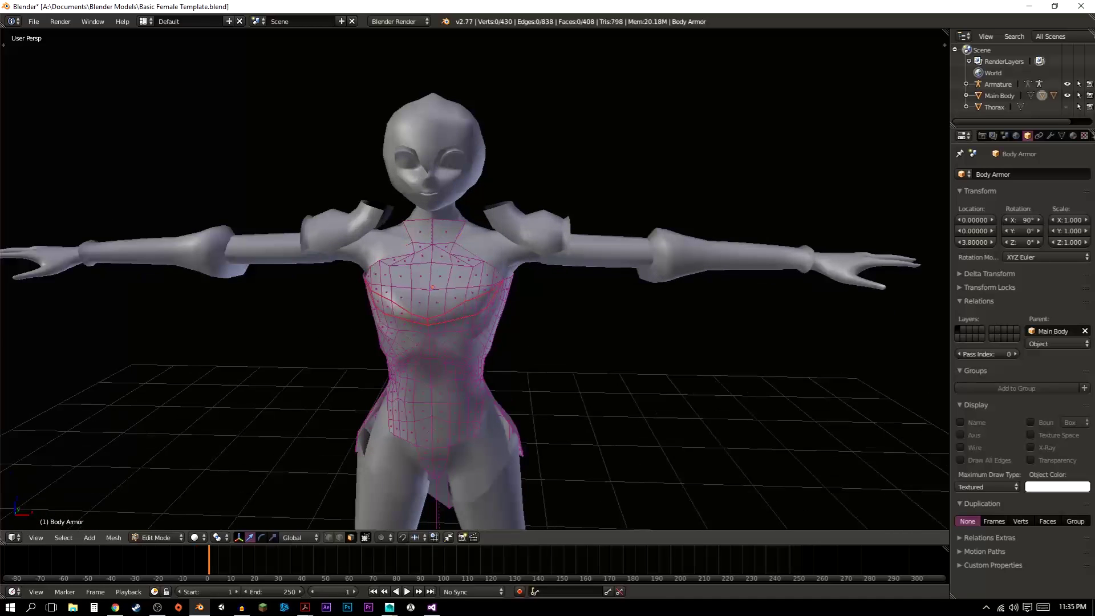
pyautogui.press('Tab')
pyautogui.press('s')
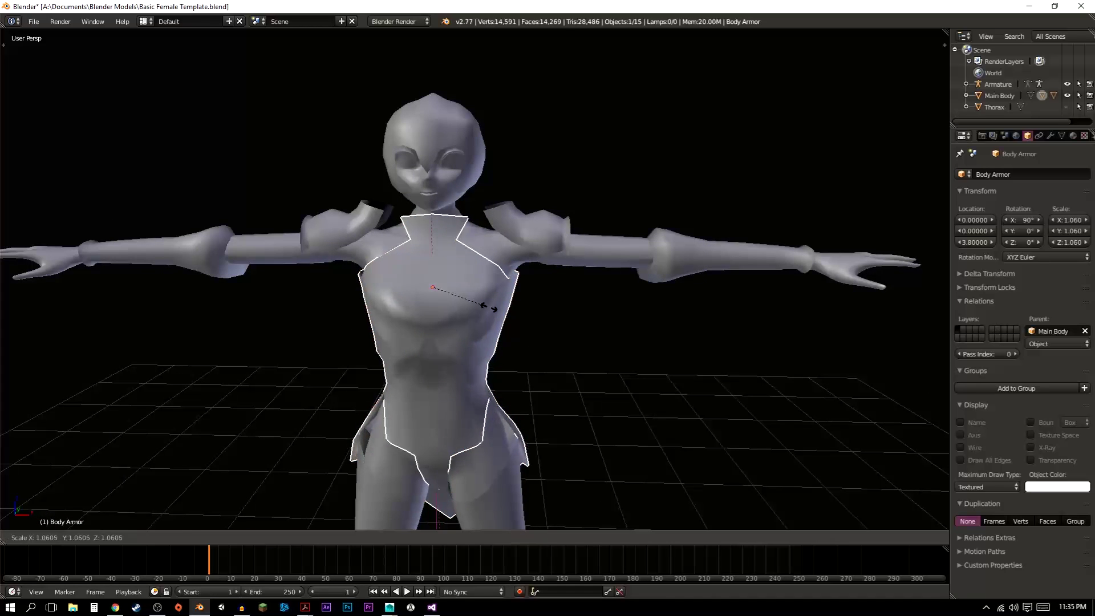
pyautogui.press('Escape')
pyautogui.press('s')
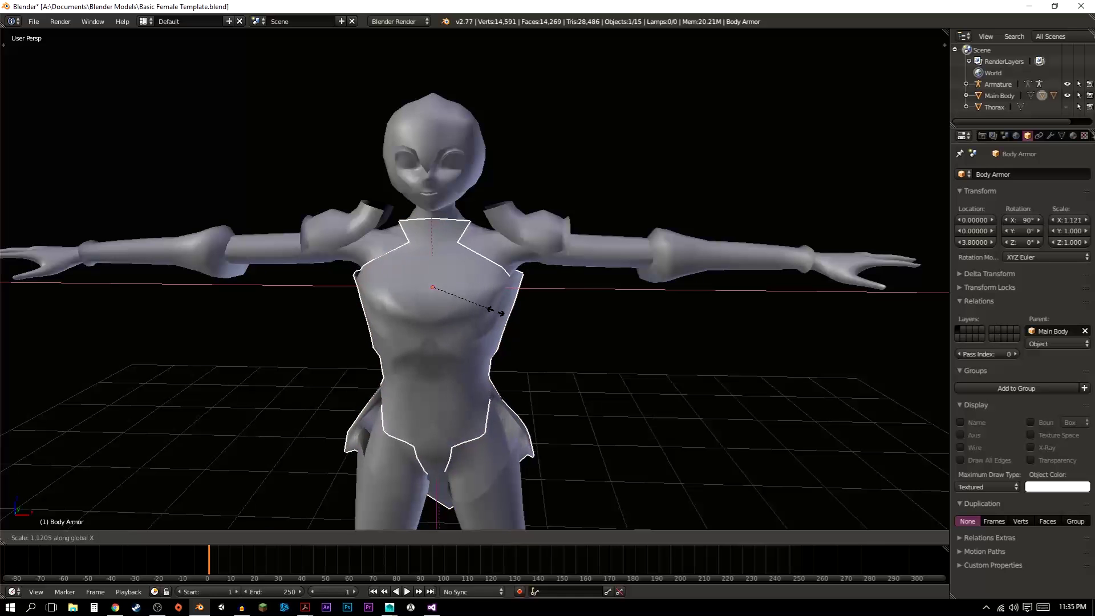
pyautogui.press('Escape')
# Examine the body armor's mesh in Edit Mode from the front orthographic view, ending in Object Mode with an angled perspective view
pyautogui.press('Tab')
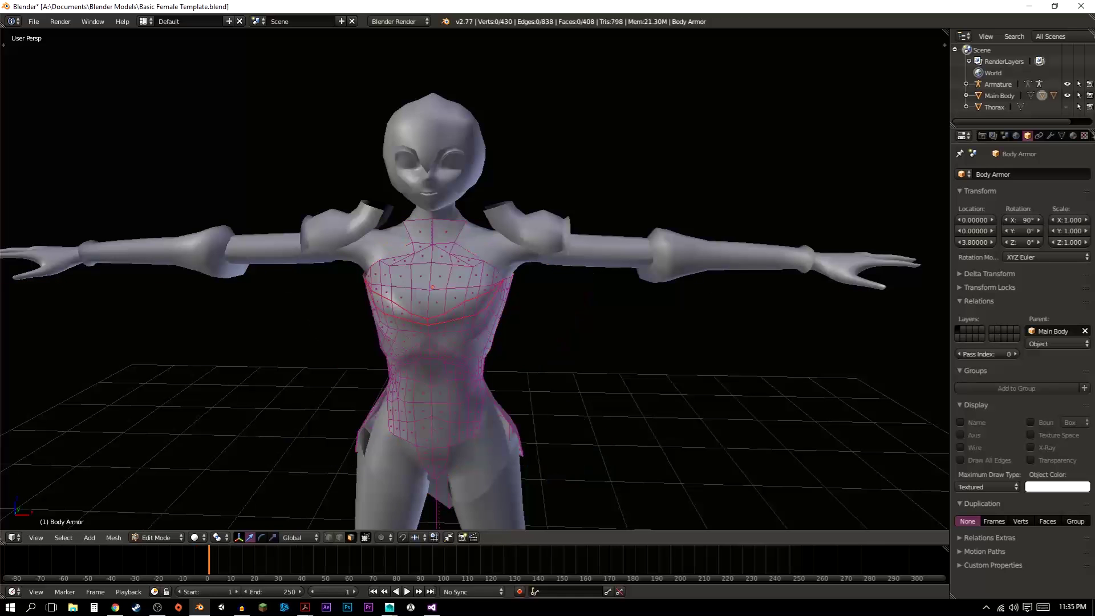
pyautogui.press('KP_1')
pyautogui.scroll(4, 474, 279)
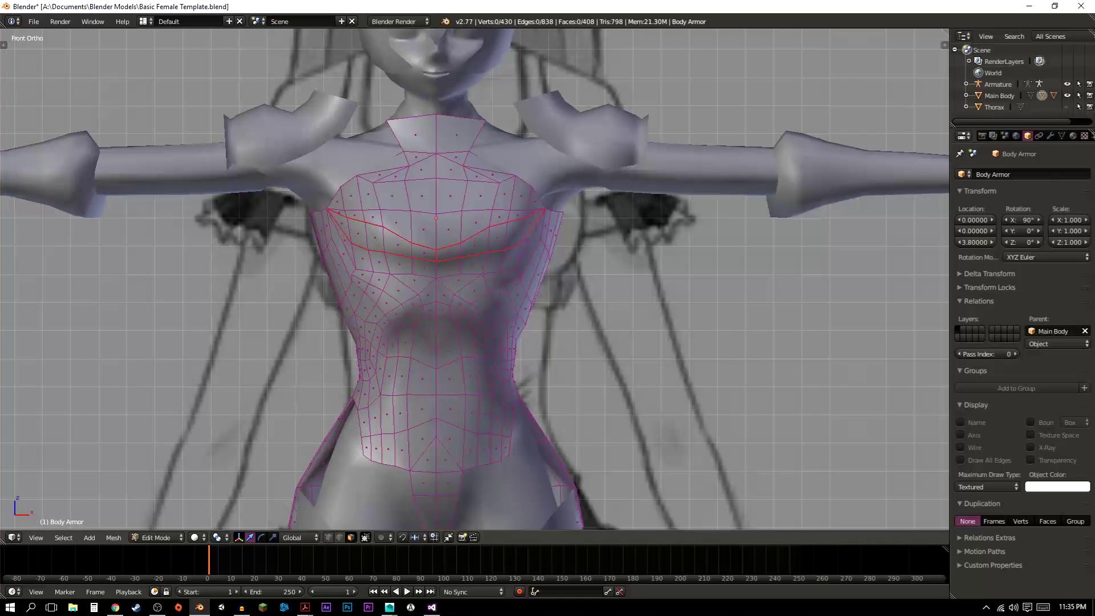
pyautogui.press('1')
pyautogui.press('Tab')
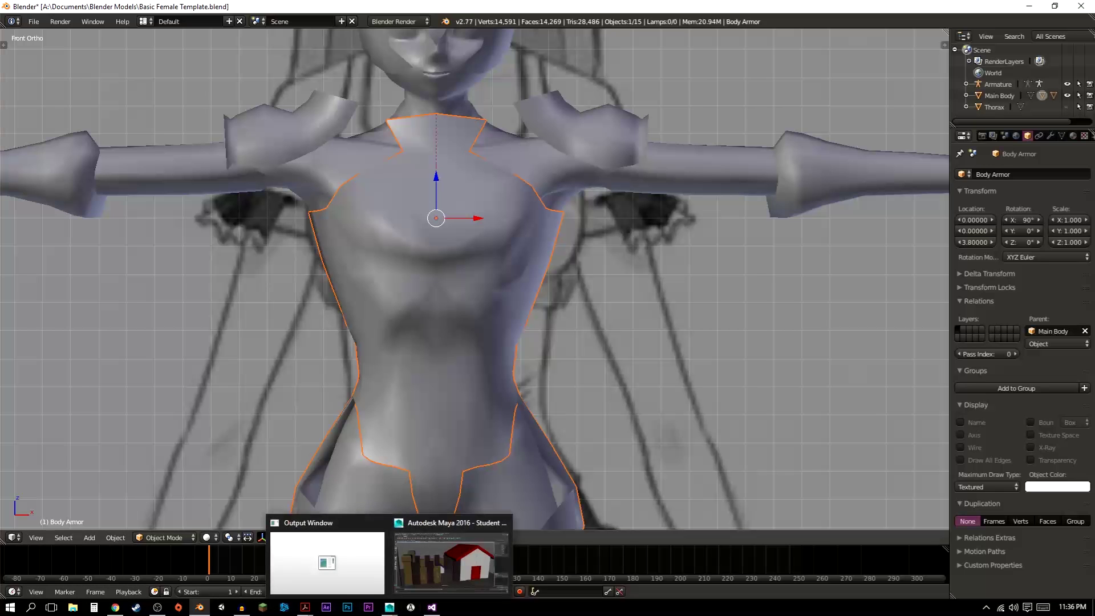
pyautogui.press('KP_5')
pyautogui.moveTo(513, 285); pyautogui.dragTo(453, 291, button='middle')
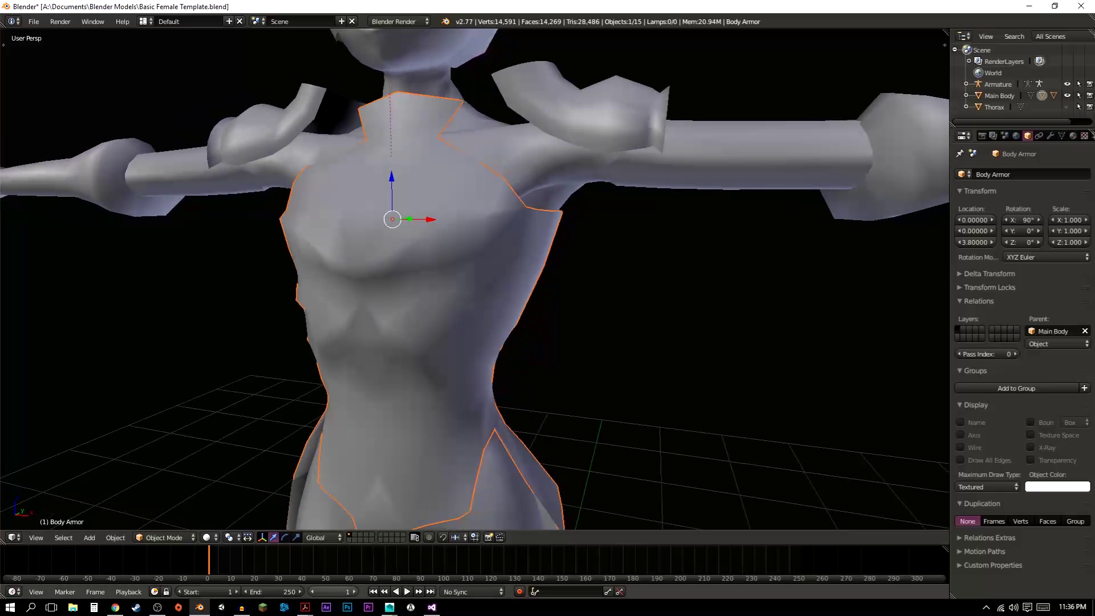
# Switch to Maya and examine the house and fence scene from several angles and distances
pyautogui.click(305, 607)
pyautogui.moveTo(390, 606)
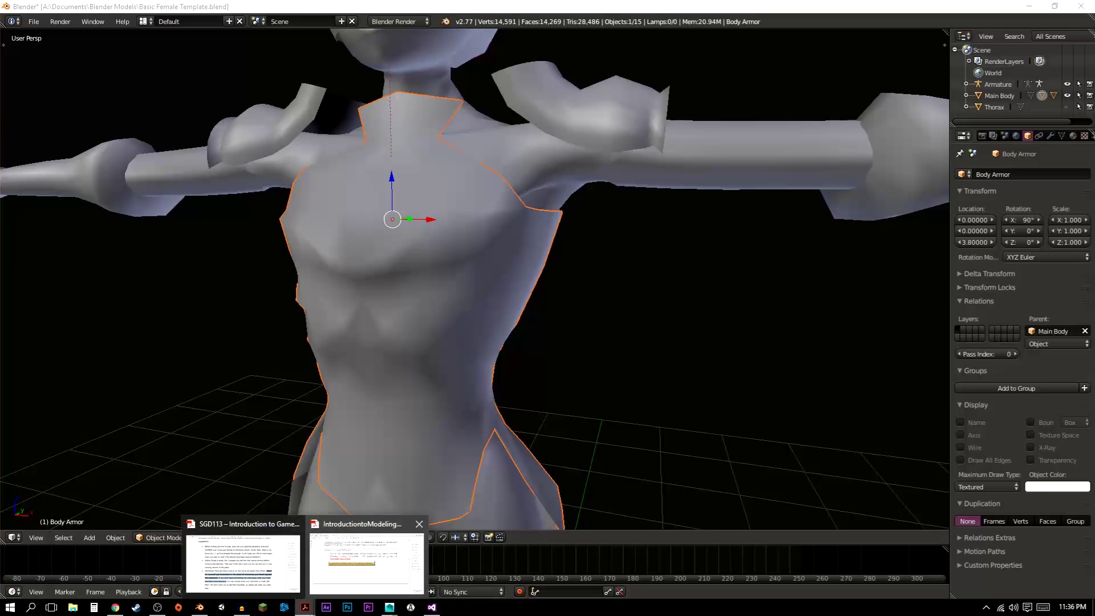
pyautogui.click(392, 561)
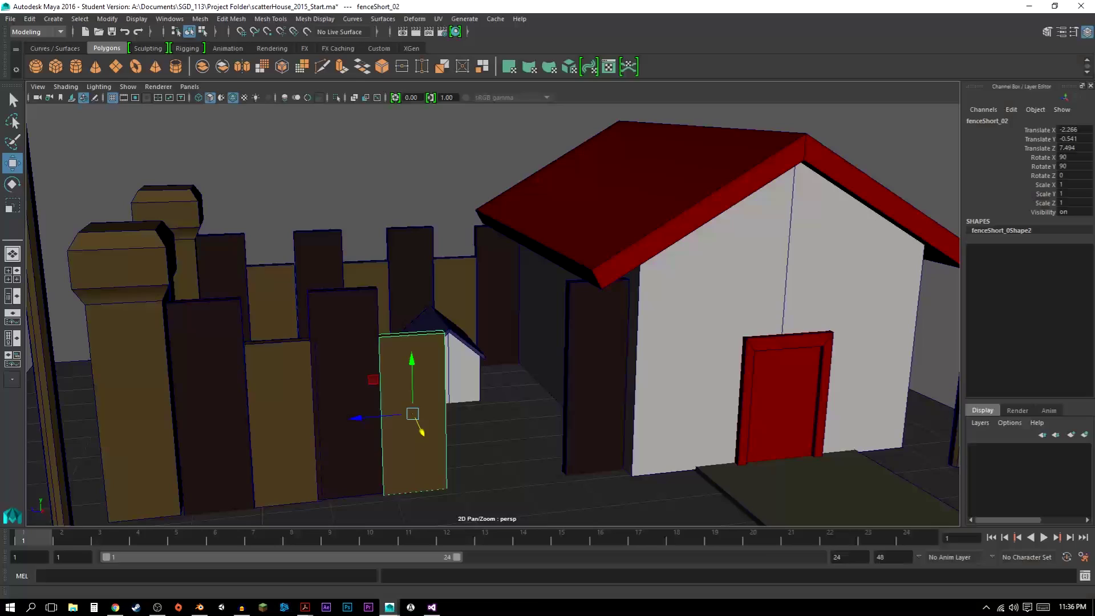
pyautogui.keyDown('alt'); pyautogui.moveTo(599, 320); pyautogui.dragTo(97, 328); pyautogui.keyUp('alt')
pyautogui.scroll(-3, 132, 257)
pyautogui.scroll(3, 492, 315)
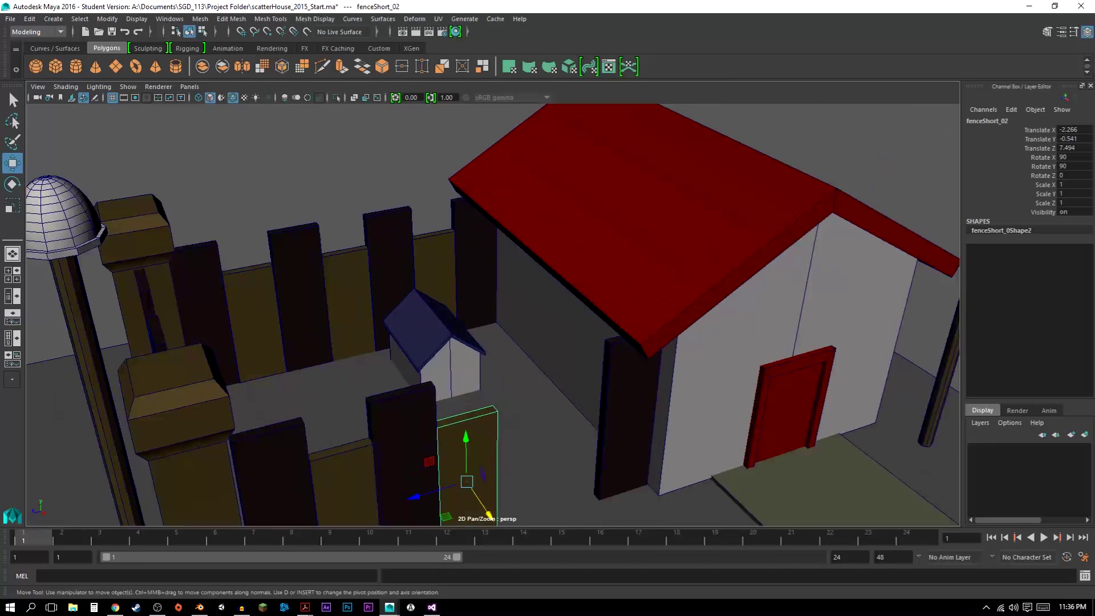
pyautogui.keyDown('alt'); pyautogui.moveTo(493, 314); pyautogui.dragTo(461, 274); pyautogui.keyUp('alt')
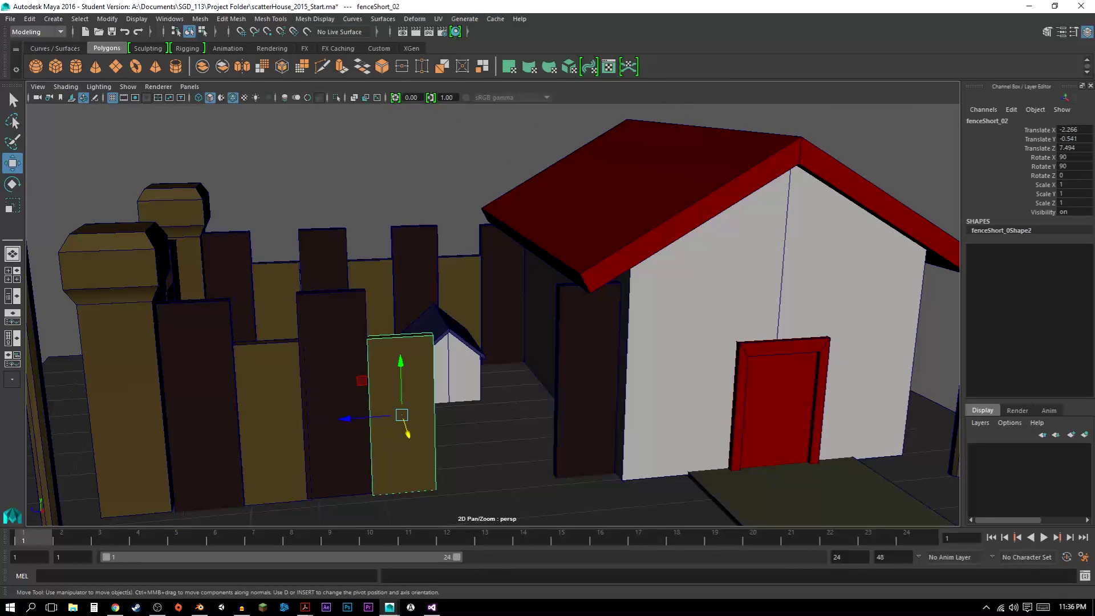
pyautogui.keyDown('alt'); pyautogui.moveTo(462, 274); pyautogui.dragTo(582, 328); pyautogui.keyUp('alt')
pyautogui.scroll(-3, 493, 315)
pyautogui.keyDown('alt'); pyautogui.moveTo(399, 276); pyautogui.dragTo(377, 280); pyautogui.keyUp('alt')
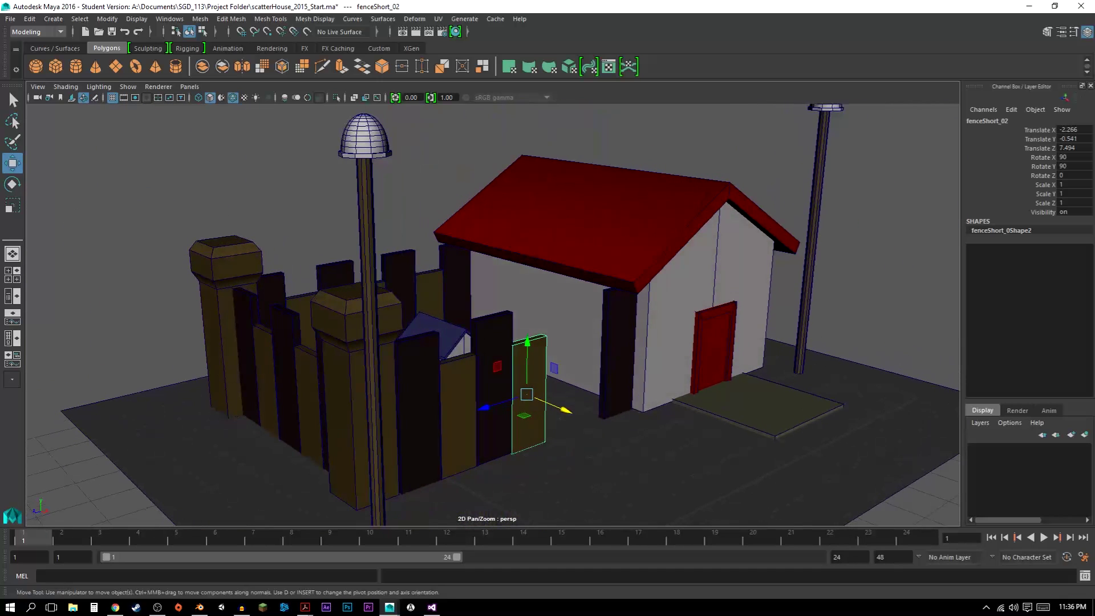
pyautogui.keyDown('alt'); pyautogui.moveTo(493, 315); pyautogui.dragTo(436, 322); pyautogui.keyUp('alt')
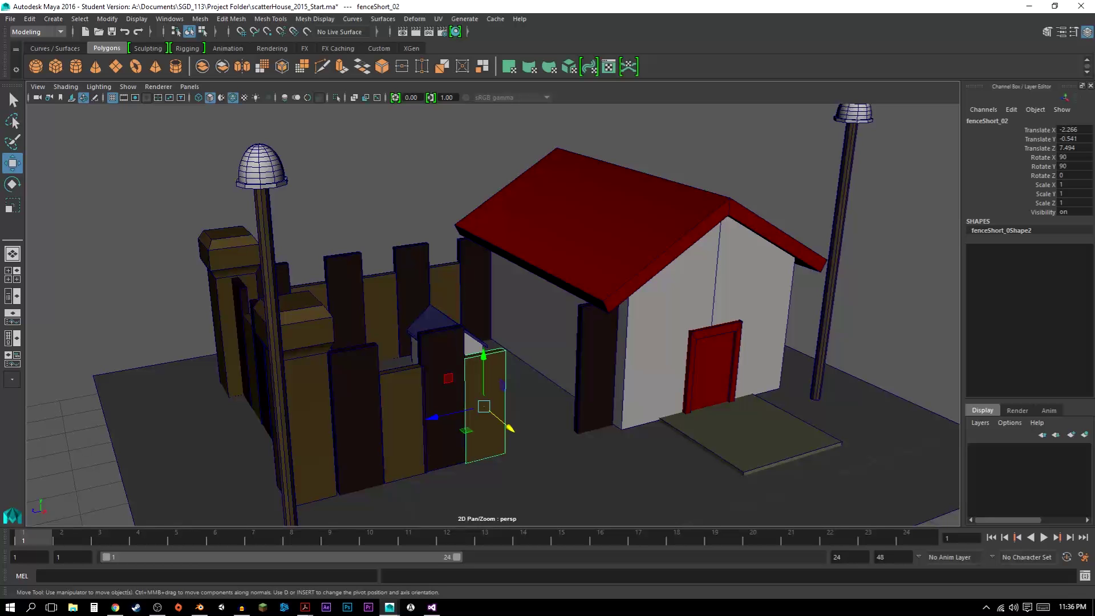
# Display the house scene in wireframe, comparing it briefly with the shaded display
pyautogui.press('4')
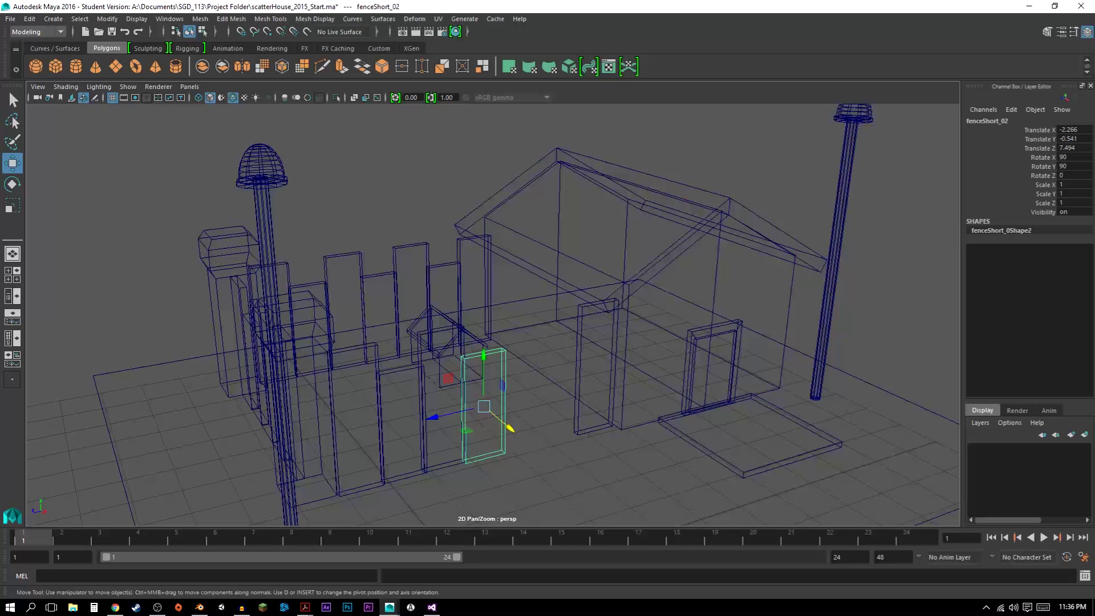
pyautogui.moveTo(485, 370)
pyautogui.keyDown('alt'); pyautogui.mouseDown()
pyautogui.moveTo(382, 334)
pyautogui.moveTo(393, 393)
pyautogui.mouseUp(); pyautogui.keyUp('alt')
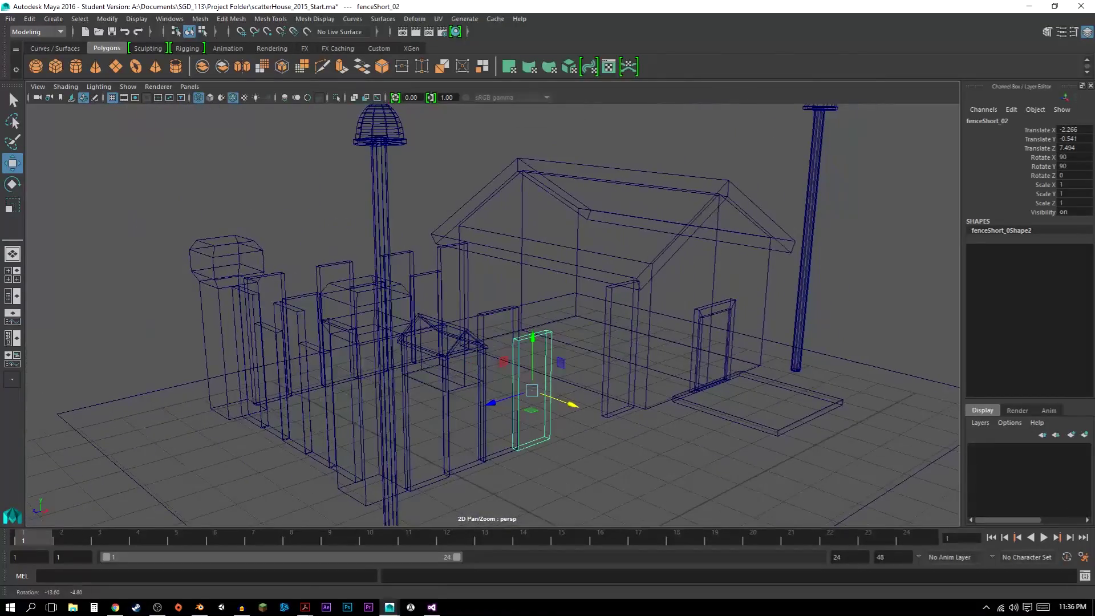
pyautogui.press('5')
pyautogui.press('4')
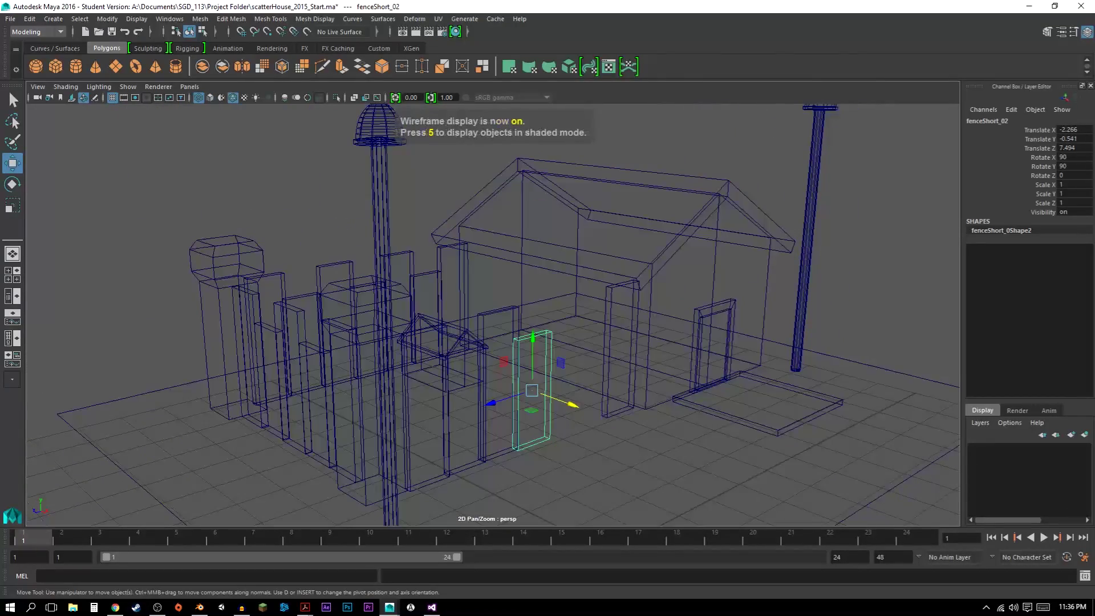
pyautogui.keyDown('alt'); pyautogui.moveTo(393, 394); pyautogui.dragTo(368, 388); pyautogui.keyUp('alt')
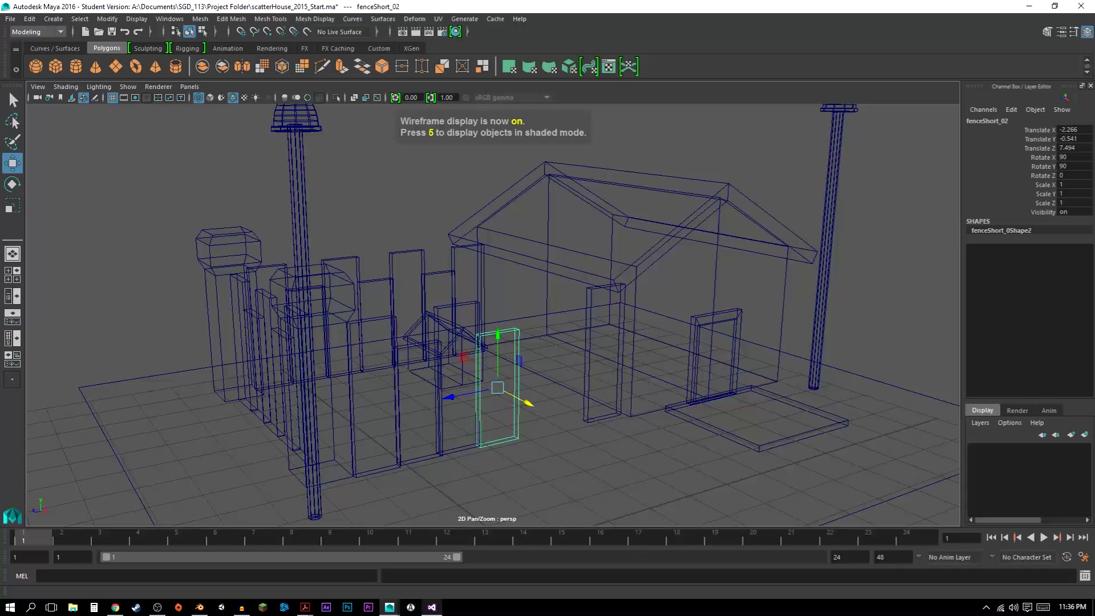
pyautogui.click(431, 607)
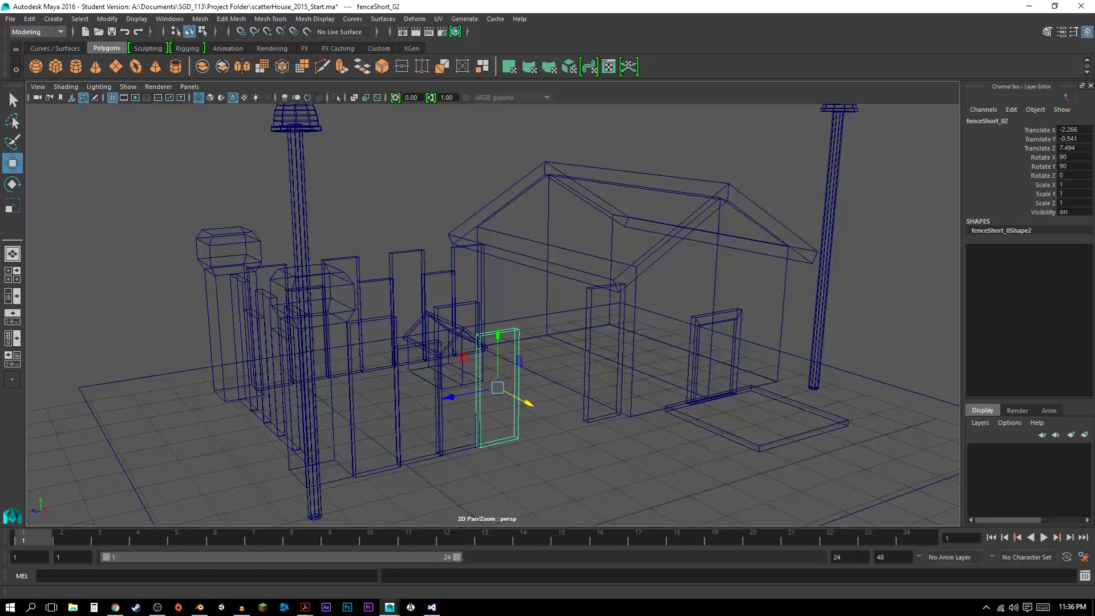
# Switch to Blender and compare the character's wireframe and solid displays from angled and front-facing perspective views
pyautogui.click(199, 607)
pyautogui.scroll(-4, 474, 279)
pyautogui.press('z')
pyautogui.press('z')
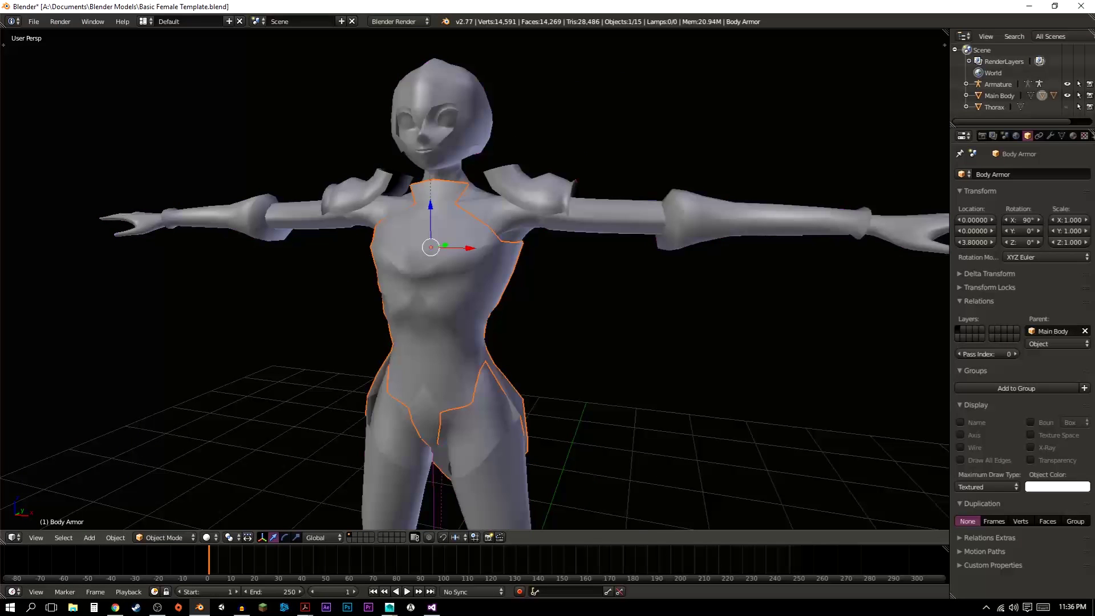
pyautogui.moveTo(456, 285)
pyautogui.mouseDown(button='middle')
pyautogui.moveTo(509, 290)
pyautogui.moveTo(473, 287)
pyautogui.mouseUp(button='middle')
pyautogui.press('z')
pyautogui.press('z')
pyautogui.scroll(-3, 474, 279)
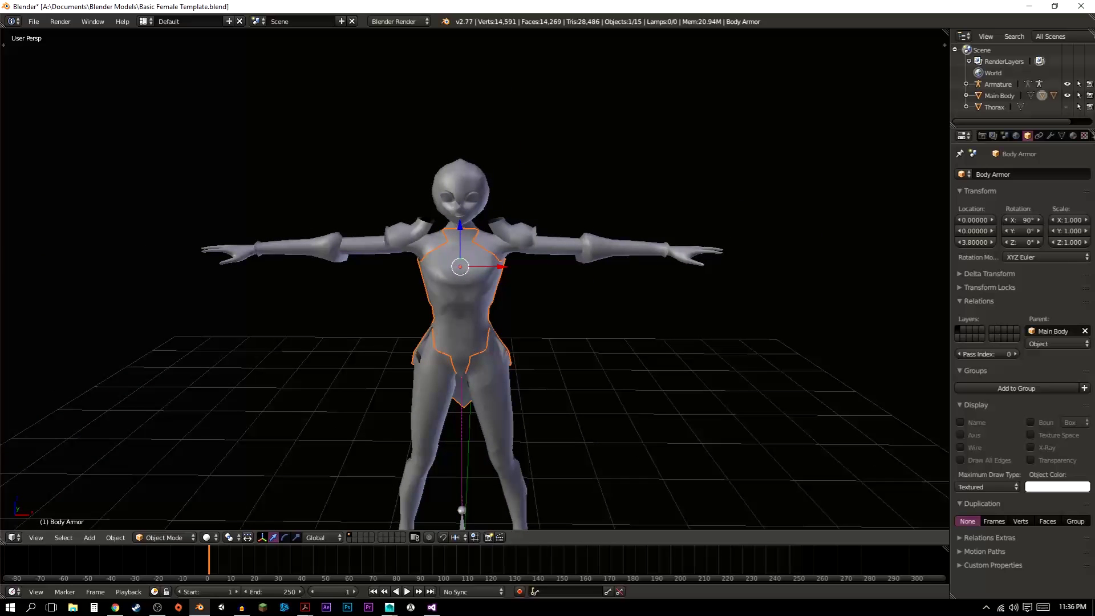
# Examine the body armor's mesh in Edit Mode from a perspective view, ending in Object Mode
pyautogui.scroll(2, 474, 279)
pyautogui.press('Tab')
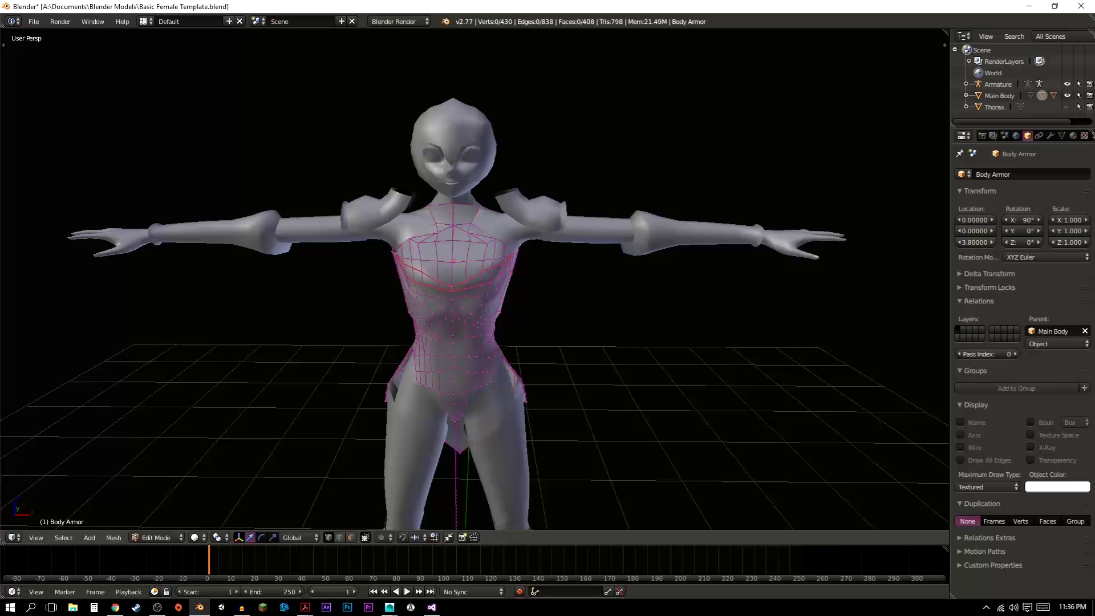
pyautogui.moveTo(507, 288); pyautogui.dragTo(438, 294, button='middle')
pyautogui.press('Tab')
# Switch to Maya and return the house scene to the shaded display
pyautogui.hotkey('alt', 'Tab')
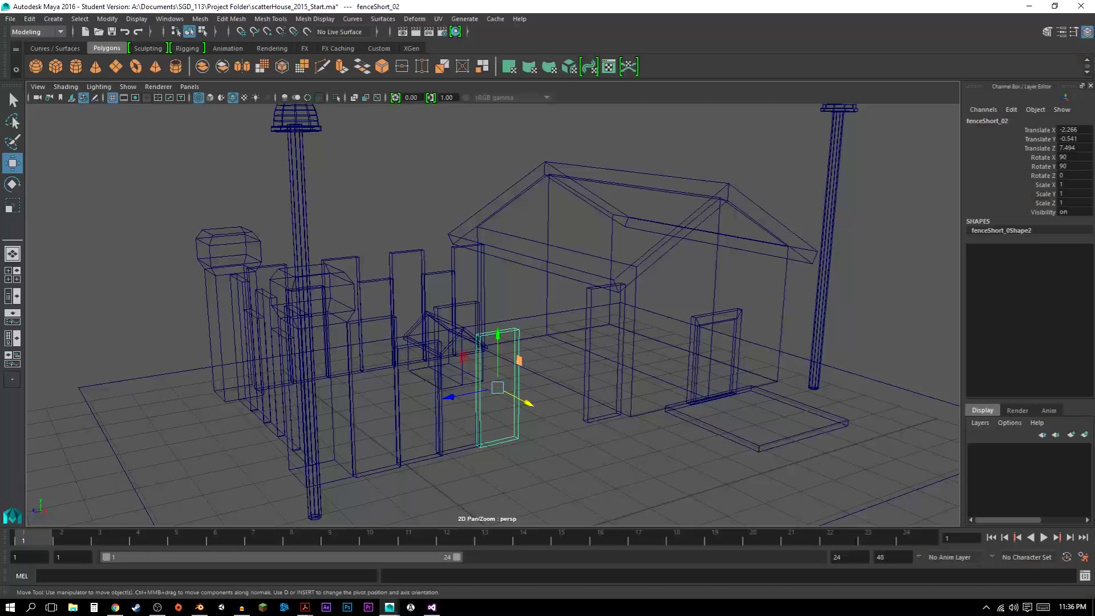
pyautogui.press('5')
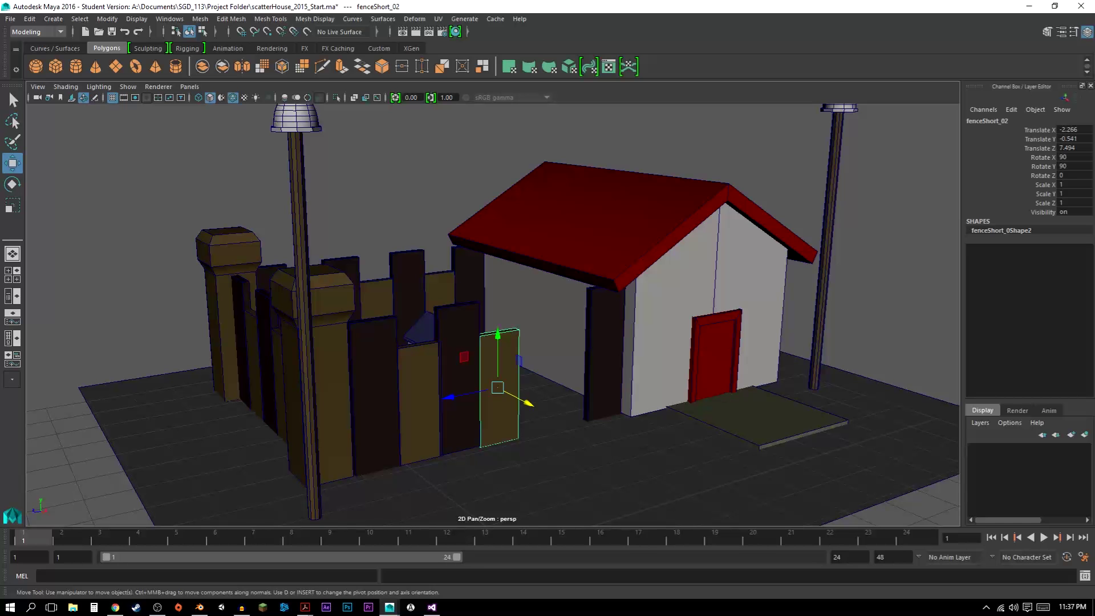
pyautogui.moveTo(513, 308)
pyautogui.keyDown('alt'); pyautogui.mouseDown()
pyautogui.moveTo(463, 344)
pyautogui.moveTo(489, 293)
pyautogui.moveTo(510, 321)
pyautogui.mouseUp(); pyautogui.keyUp('alt')
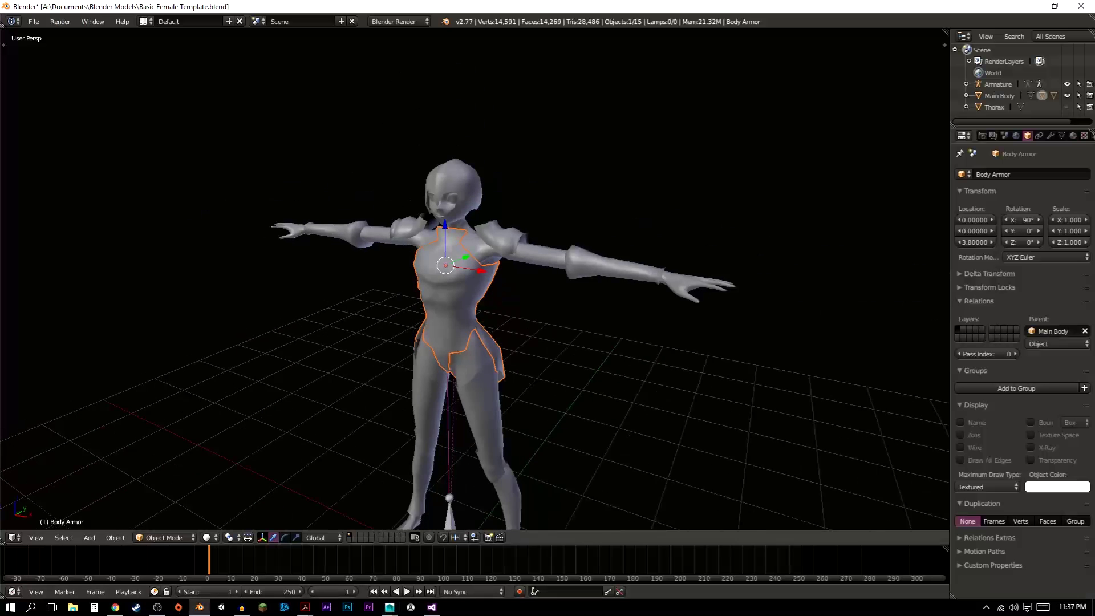
# In Blender, examine the character up close and inspect the body armor's mesh in Edit Mode, ending in Object Mode
pyautogui.moveTo(456, 285); pyautogui.dragTo(547, 276, button='middle')
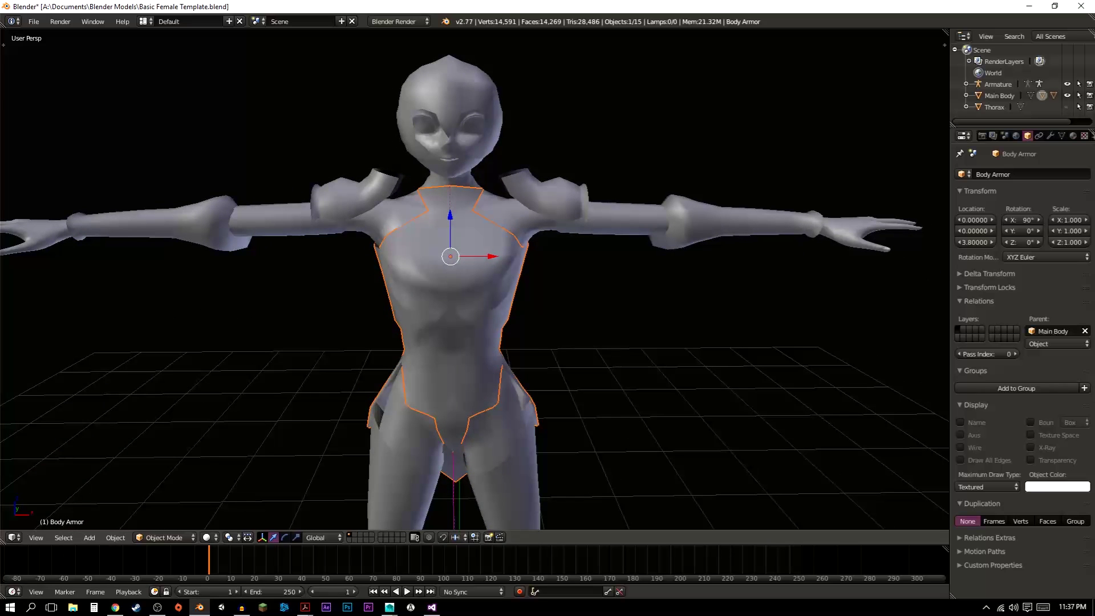
pyautogui.scroll(4, 475, 278)
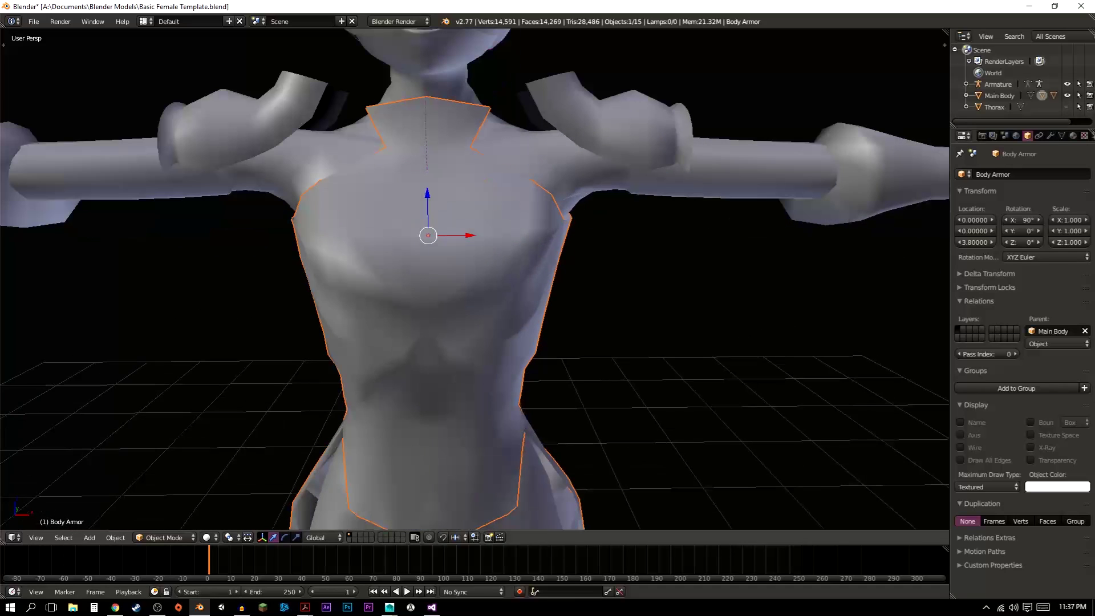
pyautogui.scroll(-4, 474, 279)
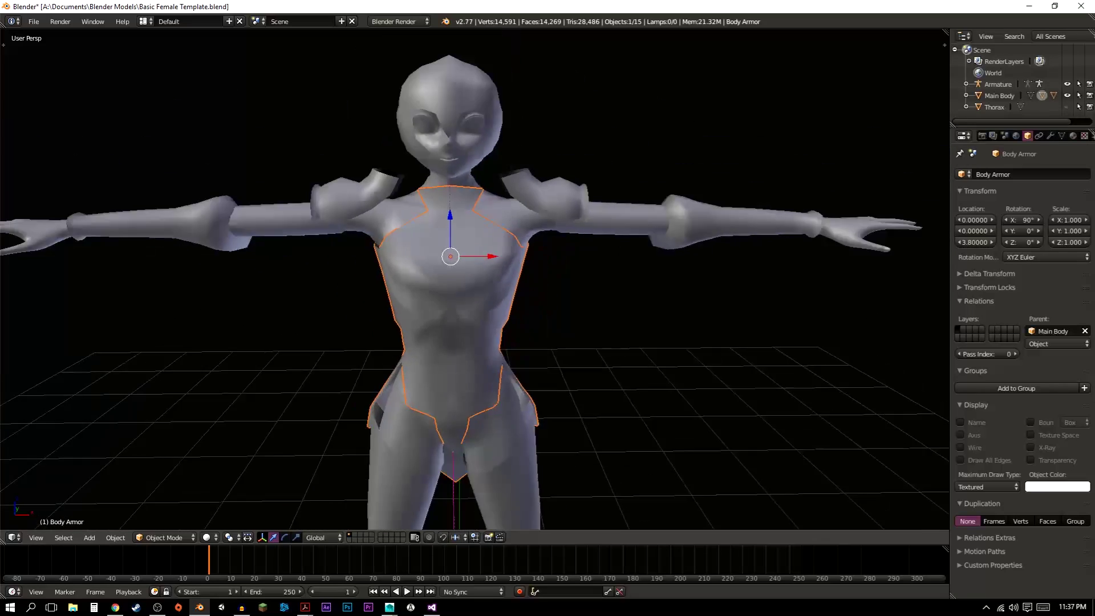
pyautogui.press('Tab')
pyautogui.scroll(4, 474, 279)
pyautogui.moveTo(474, 279); pyautogui.dragTo(475, 35, button='middle')
pyautogui.press('Tab')
pyautogui.scroll(-5, 474, 279)
pyautogui.rightClick(455, 427)
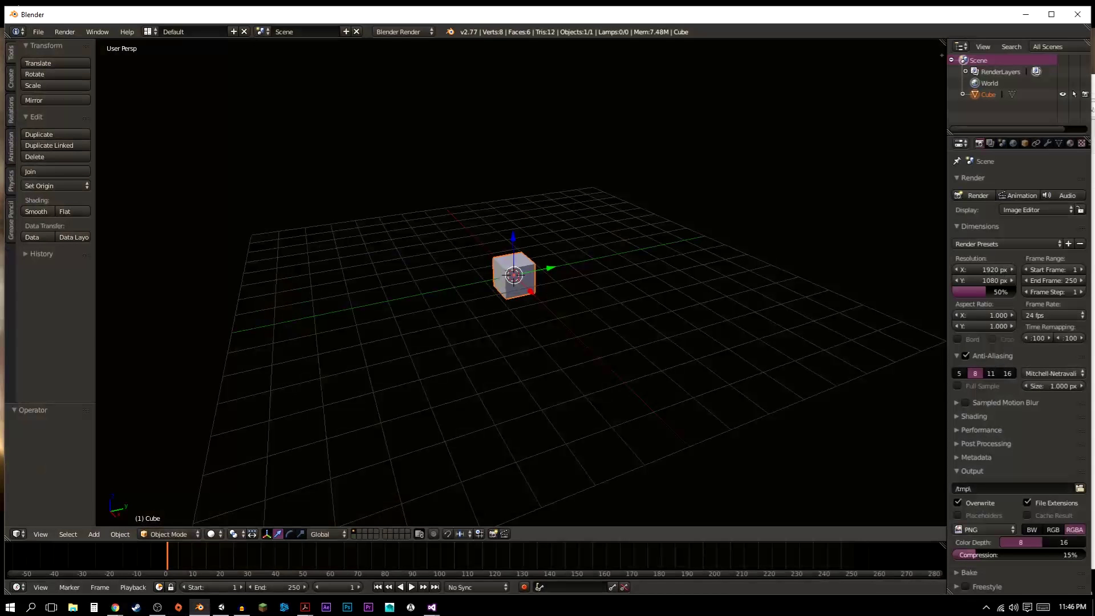
# Examine the default cube in perspective and in the front, right, top and bottom orthographic views, ending in perspective
pyautogui.scroll(3, 521, 284)
pyautogui.scroll(1, 521, 283)
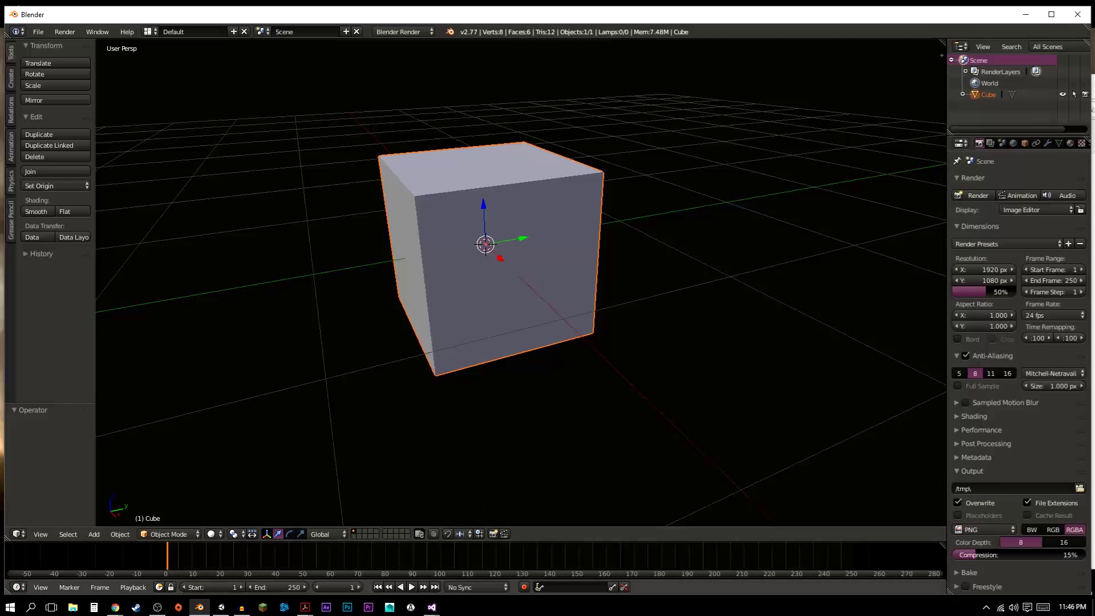
pyautogui.moveTo(305, 606)
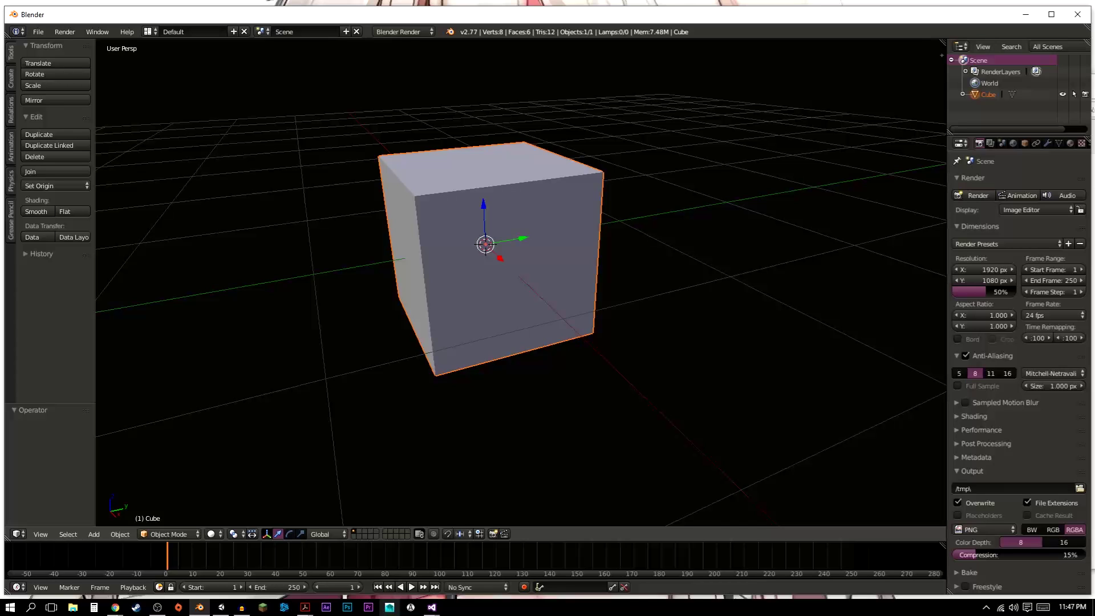
pyautogui.moveTo(502, 280); pyautogui.dragTo(533, 288, button='middle')
pyautogui.scroll(-5, 521, 282)
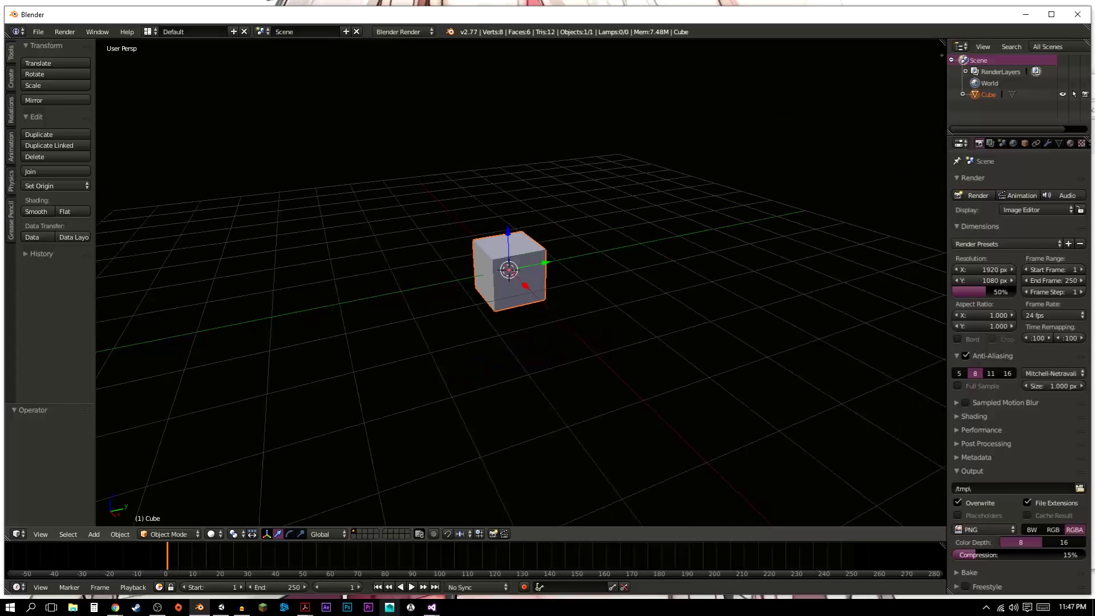
pyautogui.scroll(5, 521, 282)
pyautogui.press('KP_1')
pyautogui.press('KP_3')
pyautogui.press('KP_7')
pyautogui.press('ctrl+KP_1')
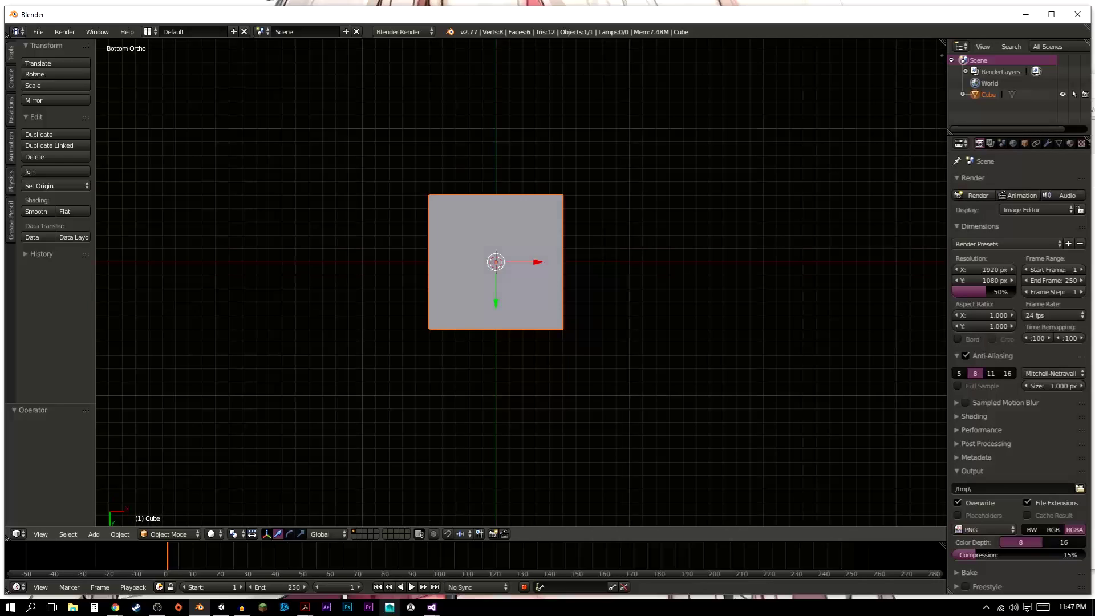
pyautogui.moveTo(520, 282); pyautogui.dragTo(713, 381, button='middle')
pyautogui.moveTo(542, 199); pyautogui.dragTo(536, 201, button='middle')
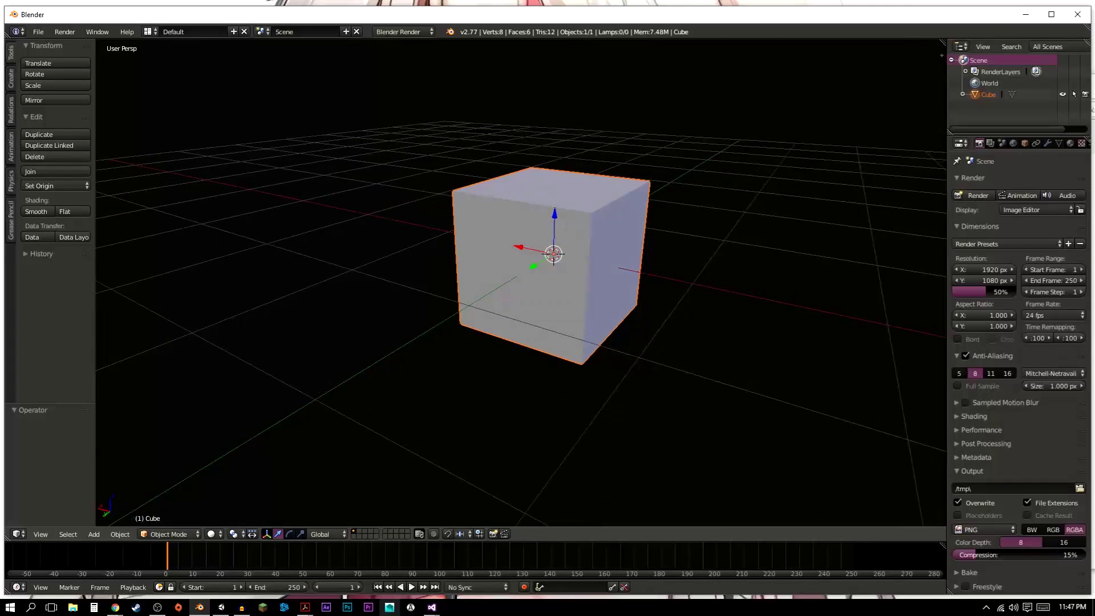
# Examine the cube's sides in perspective from several orbit angles, both from a distance and up close
pyautogui.scroll(-6, 520, 283)
pyautogui.moveTo(570, 274); pyautogui.dragTo(416, 302, button='middle')
pyautogui.scroll(6, 520, 282)
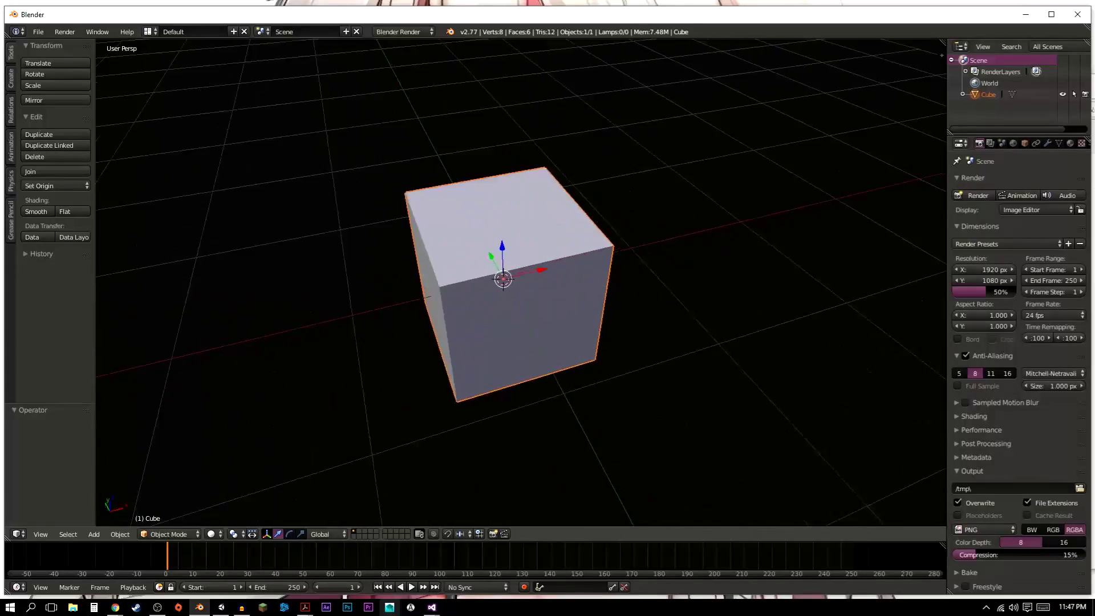
pyautogui.moveTo(513, 320); pyautogui.dragTo(878, 292, button='middle')
pyautogui.moveTo(570, 177); pyautogui.dragTo(542, 176, button='middle')
pyautogui.moveTo(541, 228); pyautogui.dragTo(752, 254, button='middle')
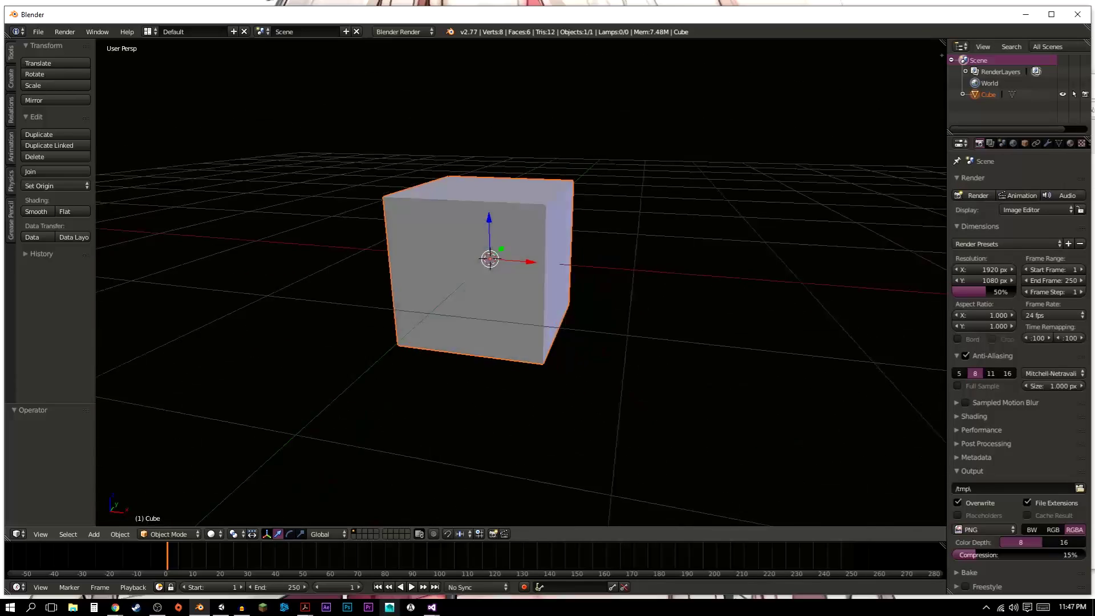
pyautogui.scroll(4, 520, 282)
pyautogui.moveTo(593, 286); pyautogui.dragTo(525, 271, button='middle')
pyautogui.scroll(-6, 520, 282)
pyautogui.scroll(4, 520, 282)
pyautogui.scroll(10, 520, 282)
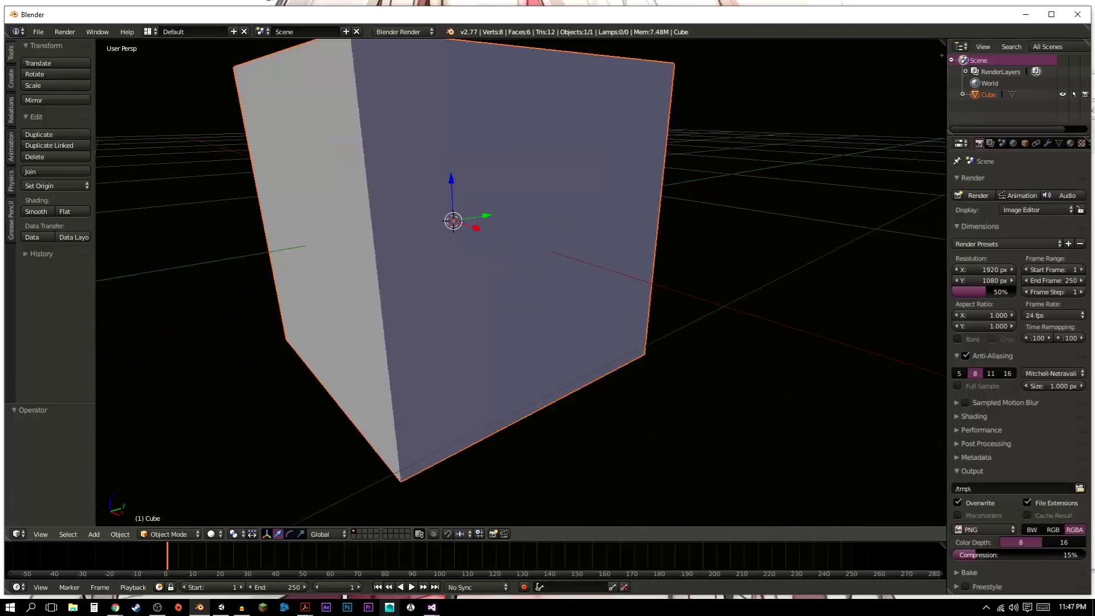
pyautogui.scroll(3, 520, 282)
pyautogui.scroll(-1, 520, 283)
pyautogui.scroll(1, 520, 282)
pyautogui.scroll(-8, 520, 282)
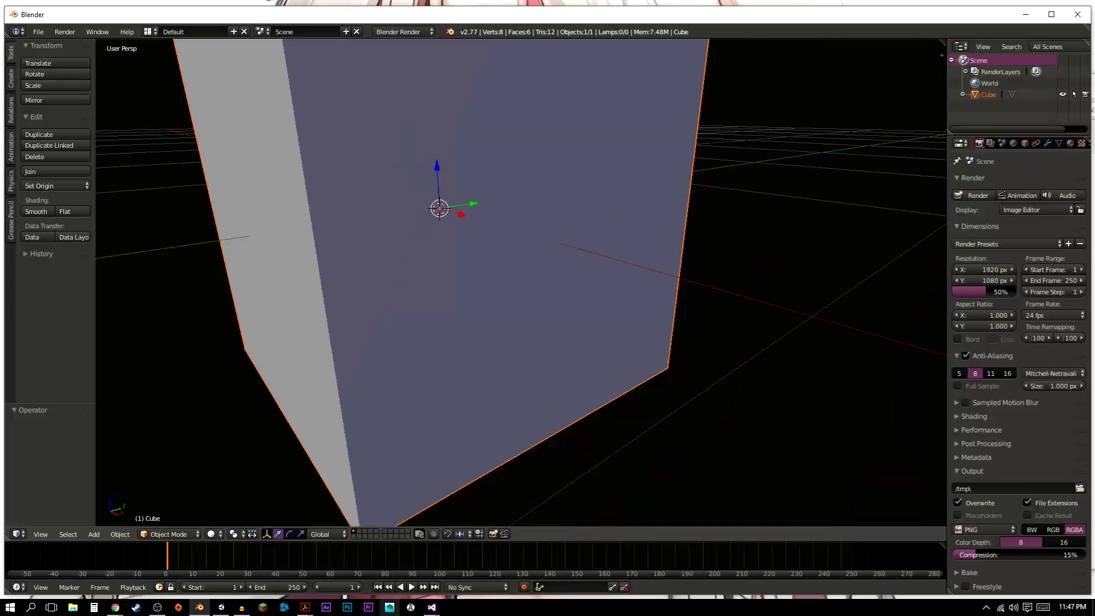
# Move the view inside the cube and examine its inner corner at varying distances
pyautogui.scroll(5, 520, 282)
pyautogui.keyDown('shift'); pyautogui.moveTo(285, 103); pyautogui.dragTo(607, 380, button='middle'); pyautogui.keyUp('shift')
pyautogui.scroll(5, 607, 380)
pyautogui.scroll(1, 520, 282)
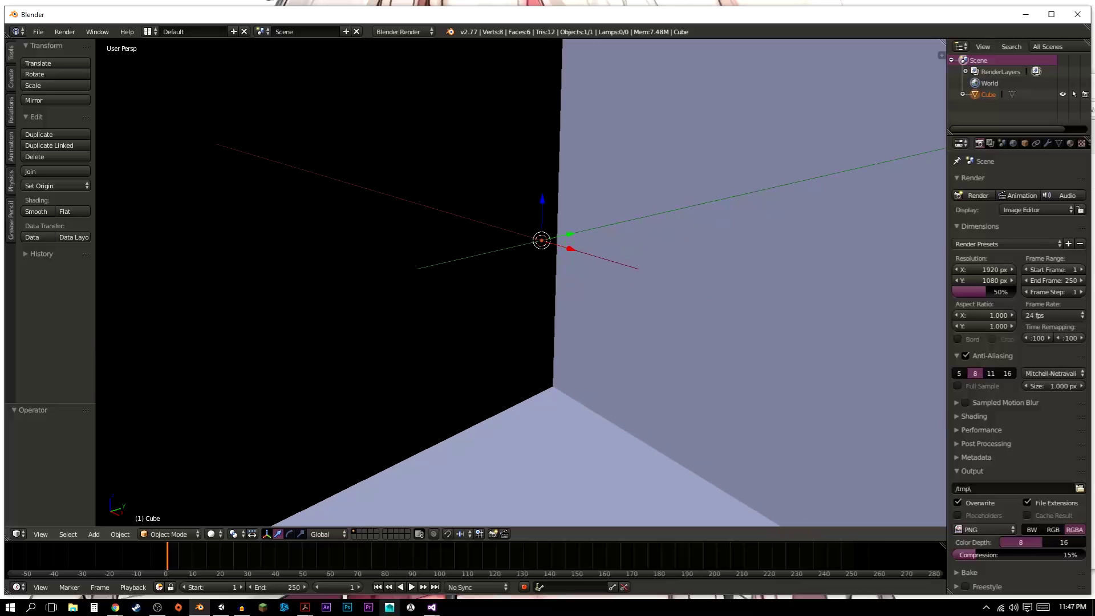
pyautogui.scroll(4, 521, 282)
pyautogui.keyDown('shift'); pyautogui.moveTo(564, 191); pyautogui.dragTo(511, 276, button='middle'); pyautogui.keyUp('shift')
pyautogui.scroll(-3, 521, 282)
pyautogui.scroll(-3, 521, 282)
pyautogui.scroll(5, 521, 282)
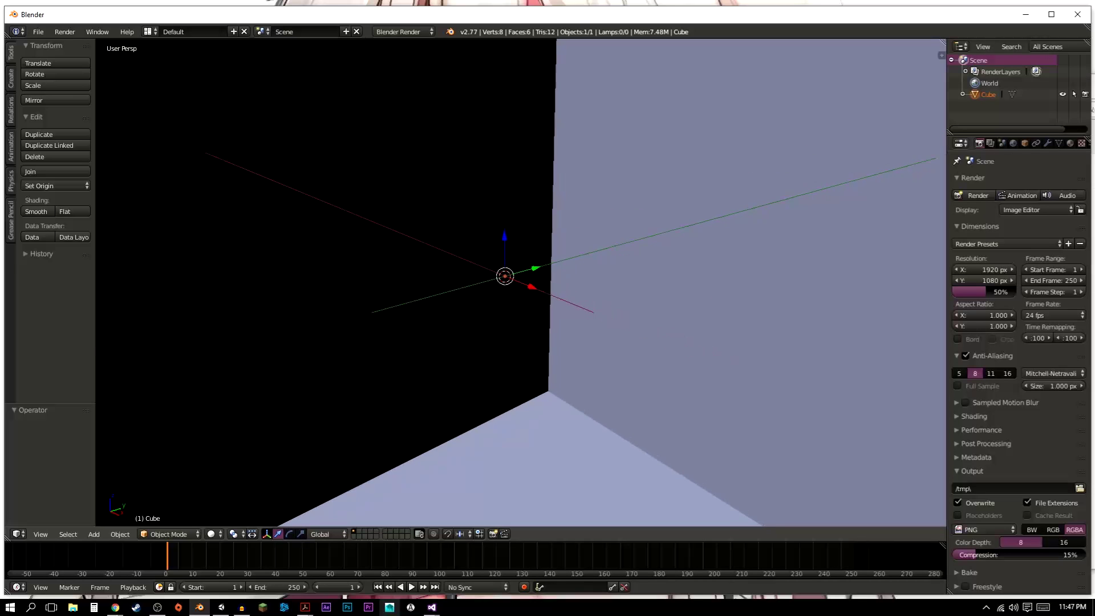
pyautogui.scroll(-4, 520, 282)
pyautogui.scroll(2, 520, 283)
pyautogui.scroll(-7, 520, 282)
pyautogui.scroll(6, 520, 283)
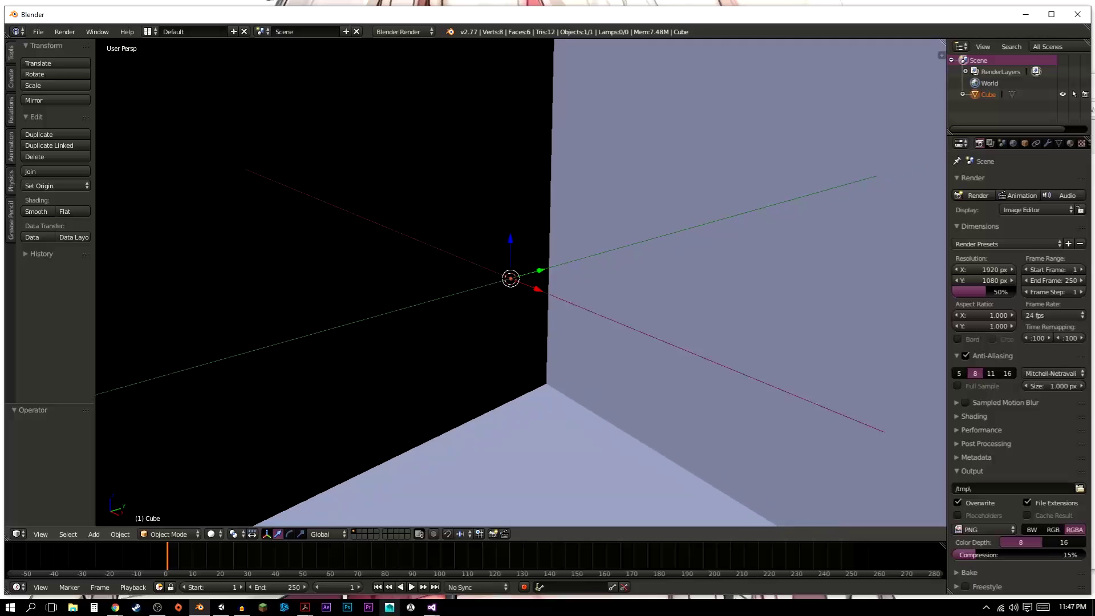
pyautogui.scroll(-2, 521, 282)
pyautogui.moveTo(517, 274); pyautogui.dragTo(513, 277, button='middle')
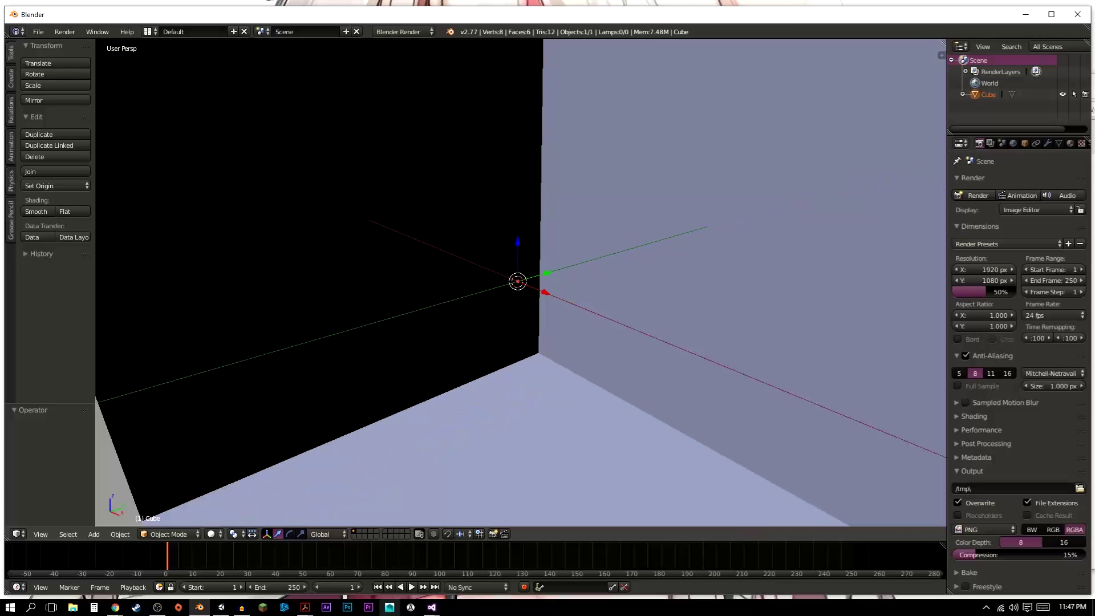